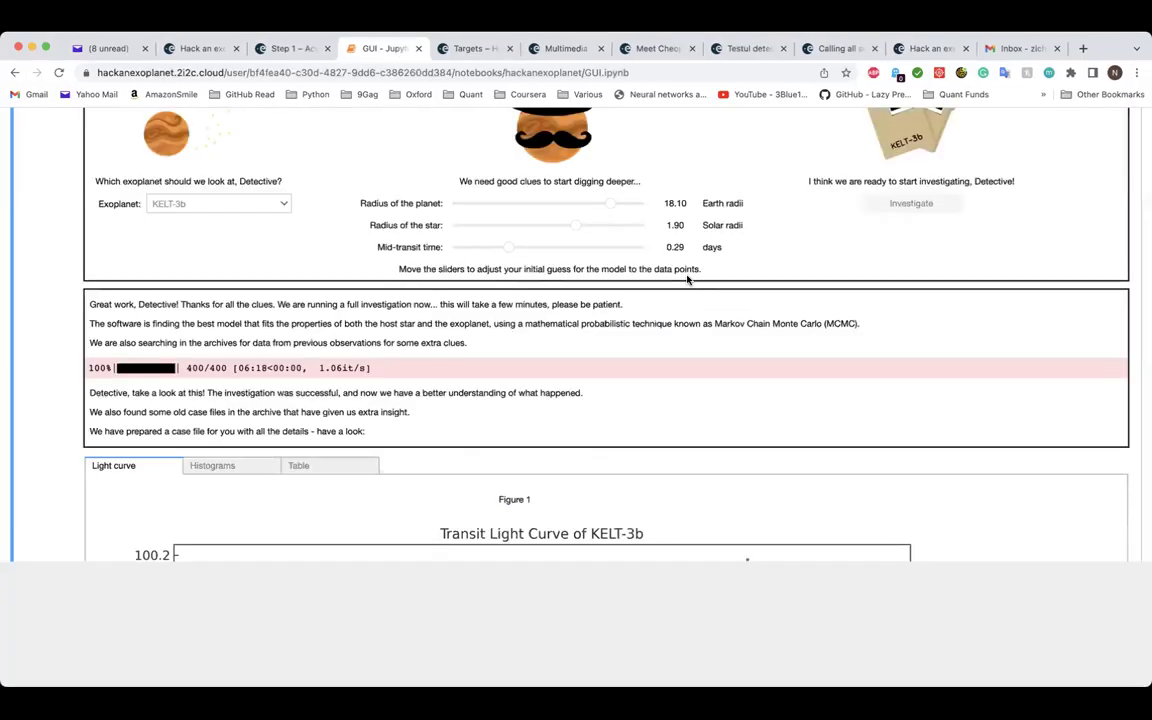
Review the completed KELT-3b investigation summary and the transit light curve with its fitted model.
{"action": "scroll", "coordinate": [687, 280], "scroll_direction": "up", "scroll_amount": 1}
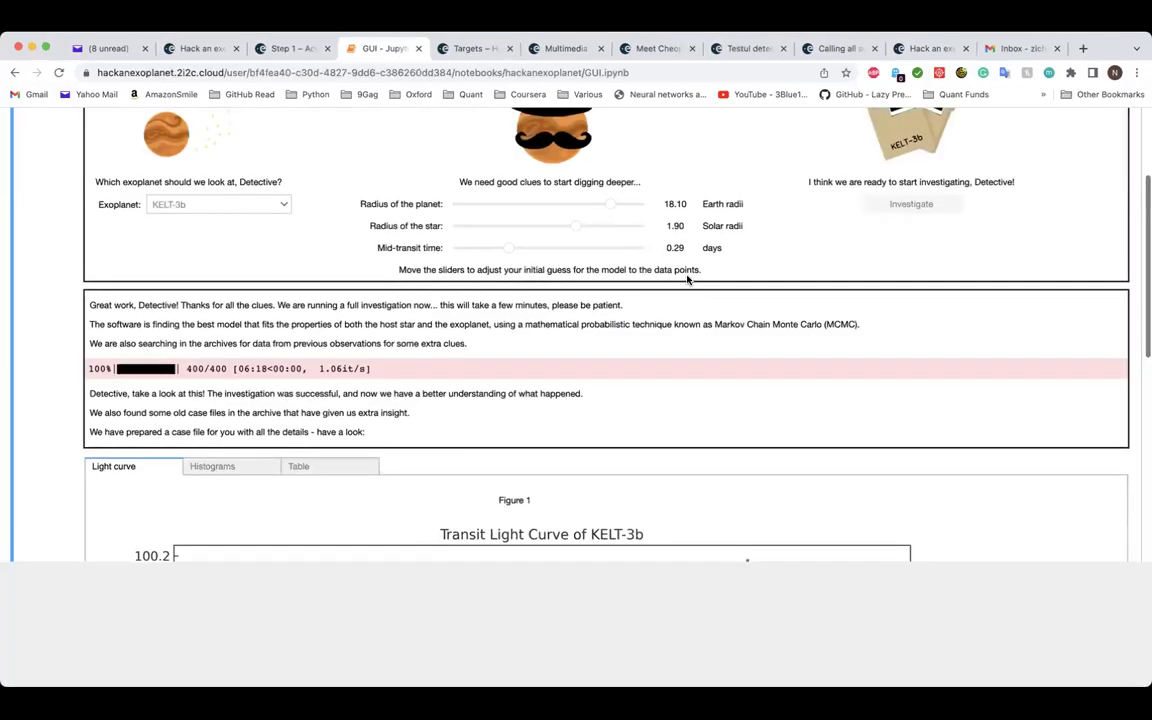
{"action": "scroll", "coordinate": [684, 285], "scroll_direction": "up", "scroll_amount": 3}
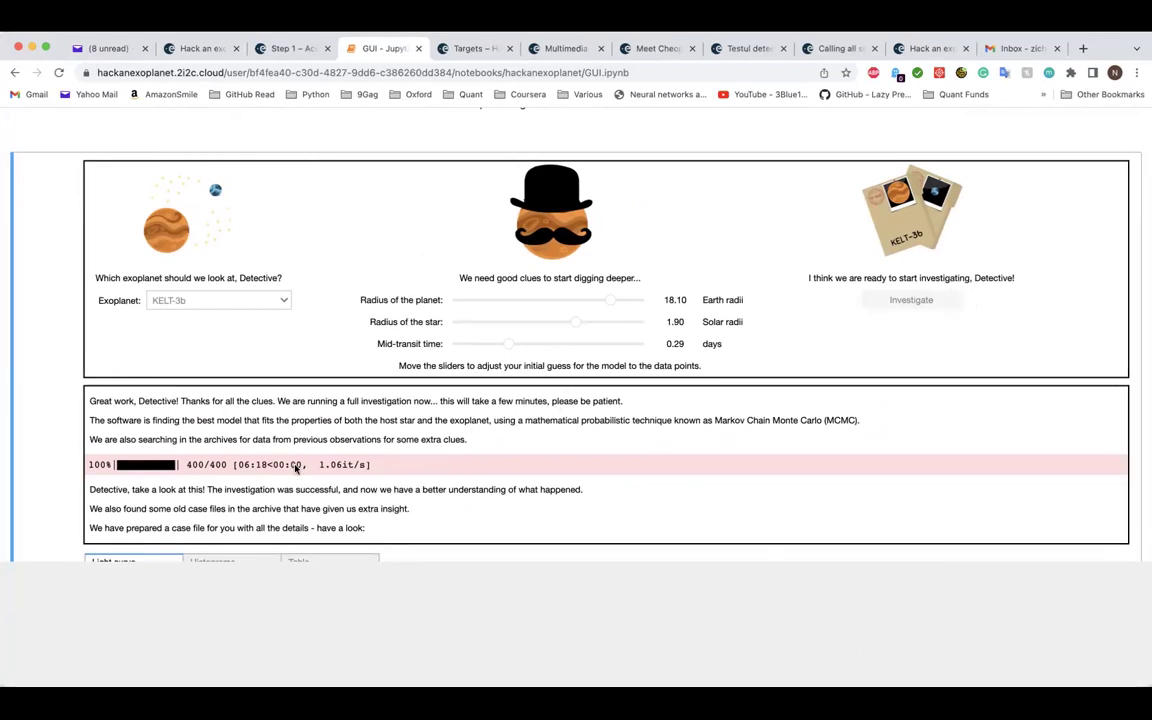
{"action": "scroll", "coordinate": [295, 450], "scroll_direction": "down", "scroll_amount": 2}
{"action": "scroll", "coordinate": [295, 468], "scroll_direction": "down", "scroll_amount": 5}
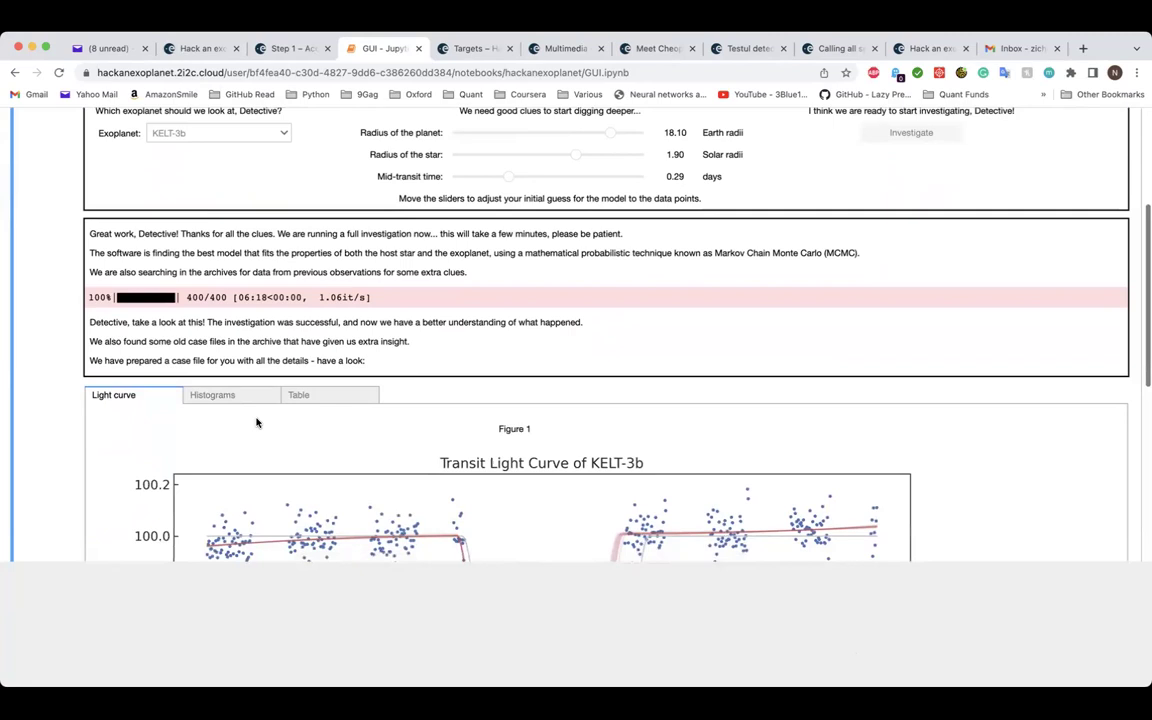
{"action": "scroll", "coordinate": [256, 423], "scroll_direction": "down", "scroll_amount": 3}
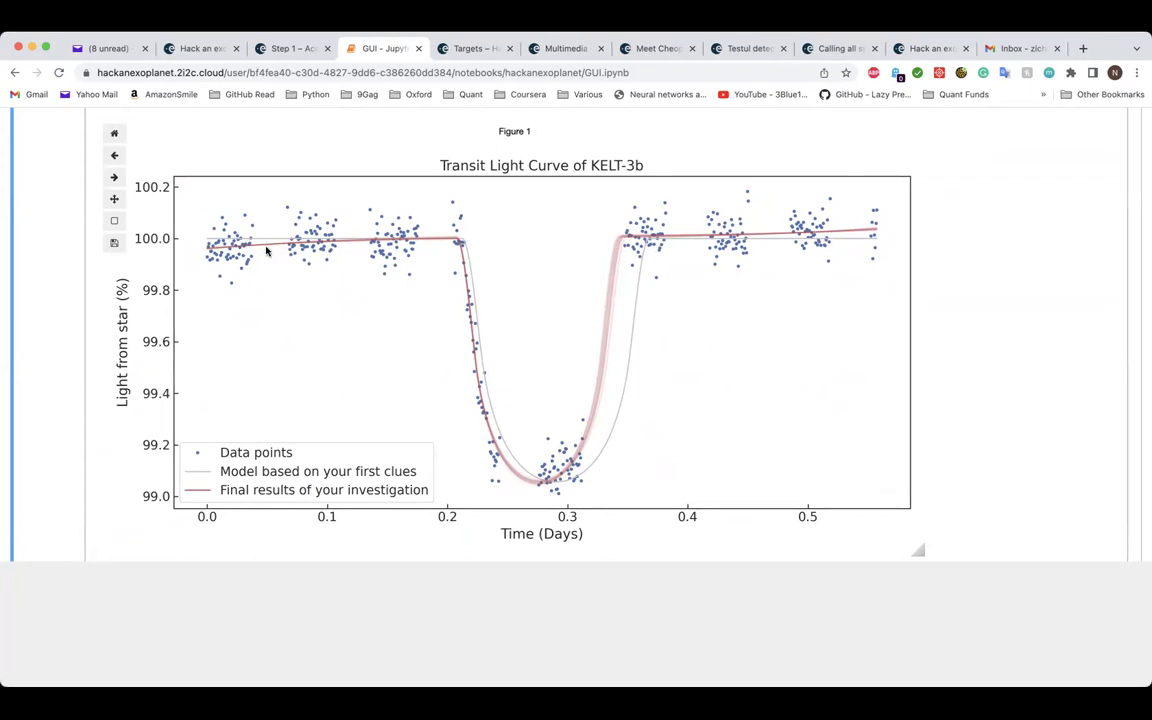
{"action": "scroll", "coordinate": [267, 251], "scroll_direction": "up", "scroll_amount": 2}
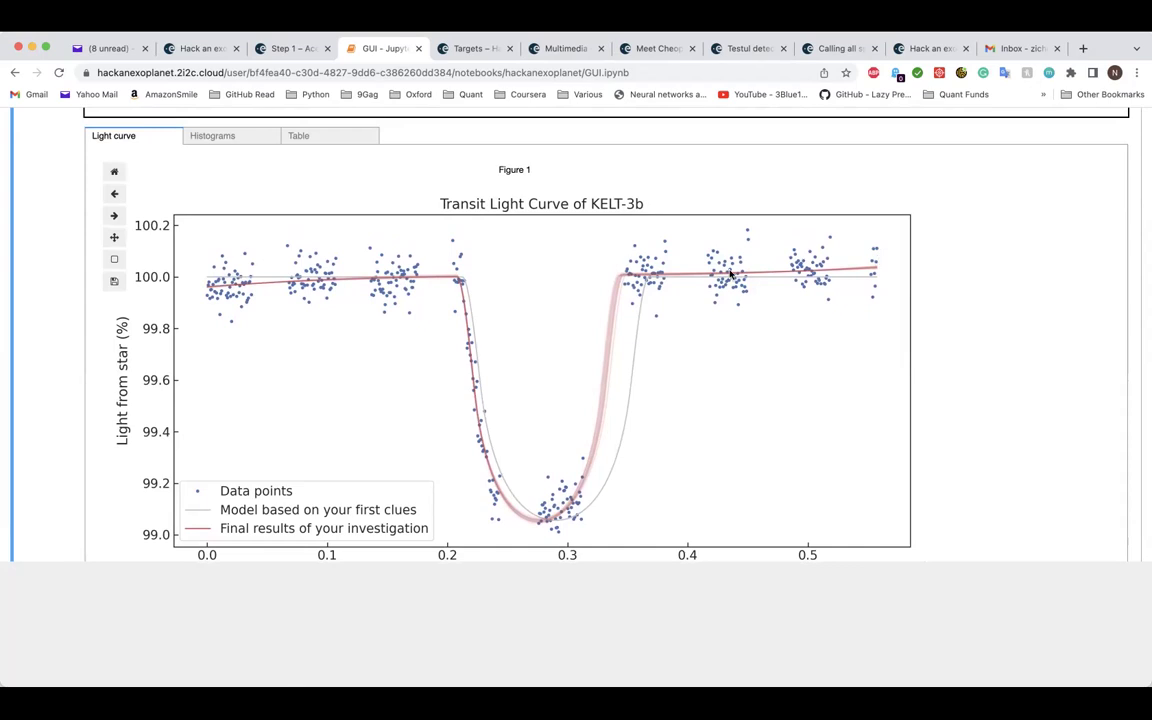
{"action": "scroll", "coordinate": [520, 262], "scroll_direction": "up", "scroll_amount": 1}
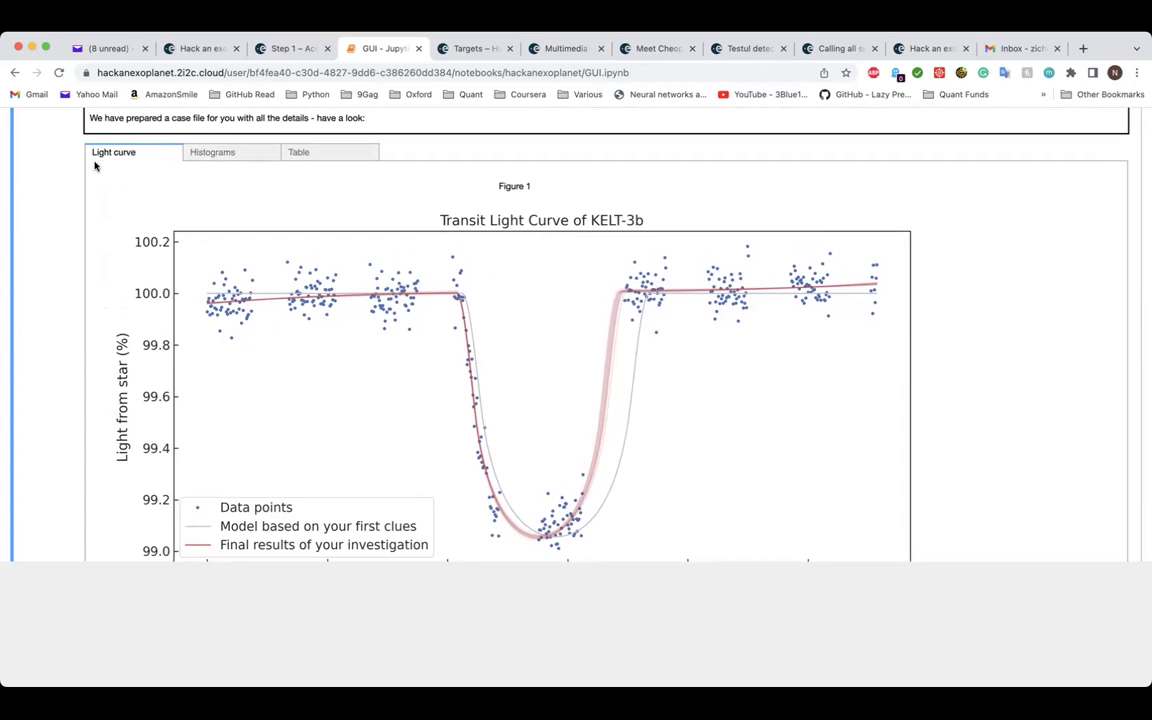
View the histograms of the KELT-3b parameter values and return to the transit light curve for comparison.
{"action": "left_click", "coordinate": [227, 151]}
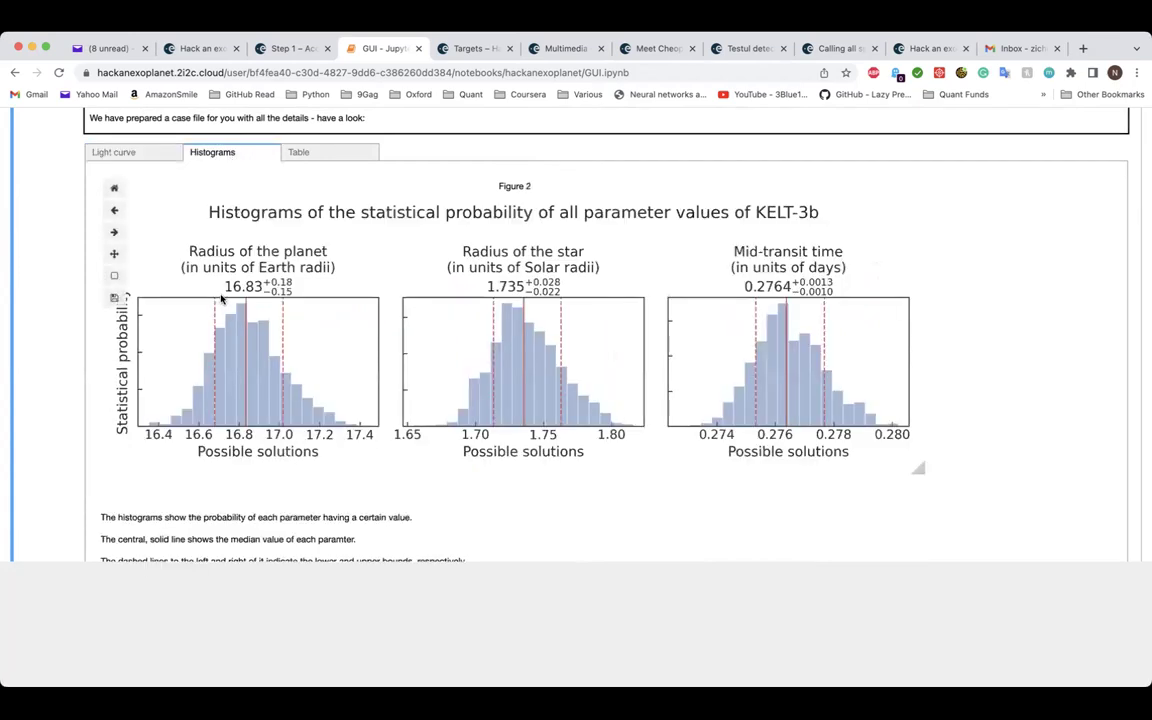
{"action": "scroll", "coordinate": [222, 298], "scroll_direction": "down", "scroll_amount": 1}
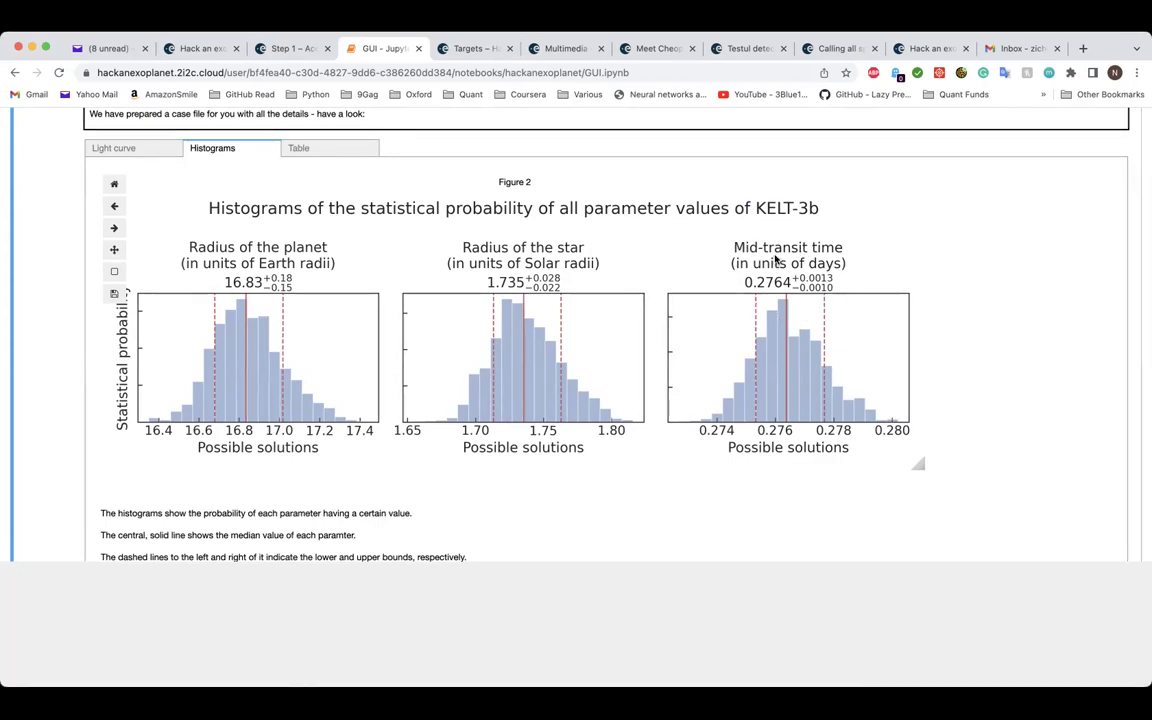
{"action": "left_click", "coordinate": [150, 150]}
{"action": "scroll", "coordinate": [433, 371], "scroll_direction": "down", "scroll_amount": 3}
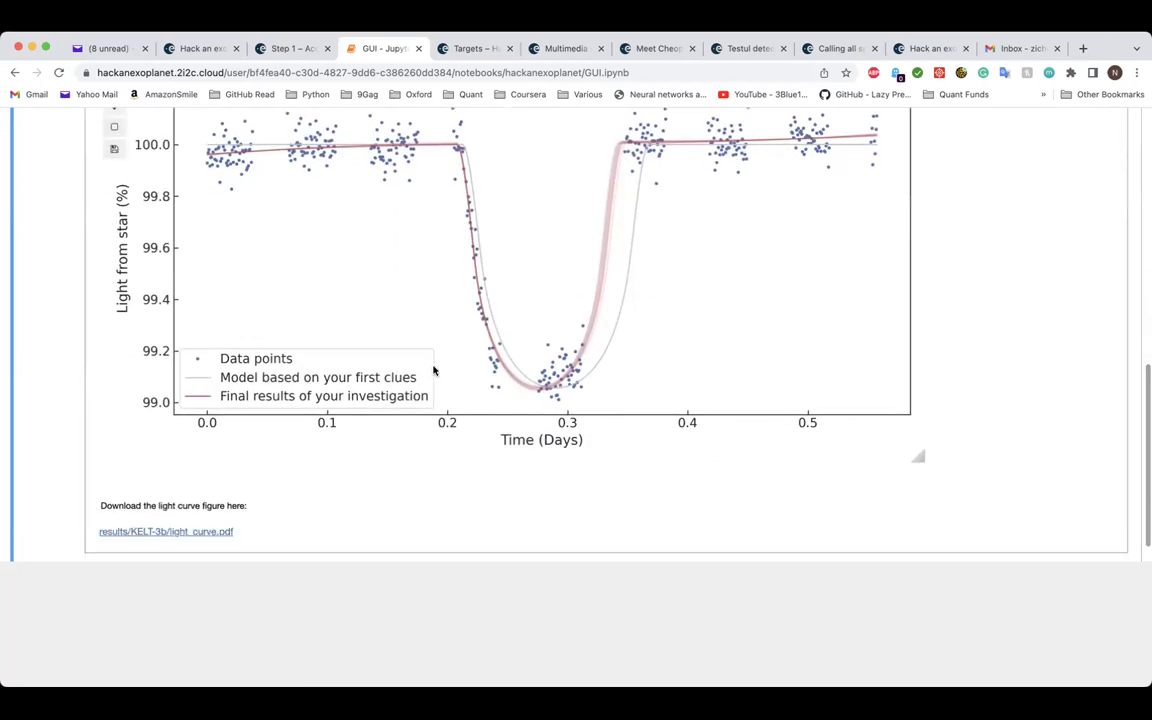
{"action": "scroll", "coordinate": [208, 495], "scroll_direction": "up", "scroll_amount": 1}
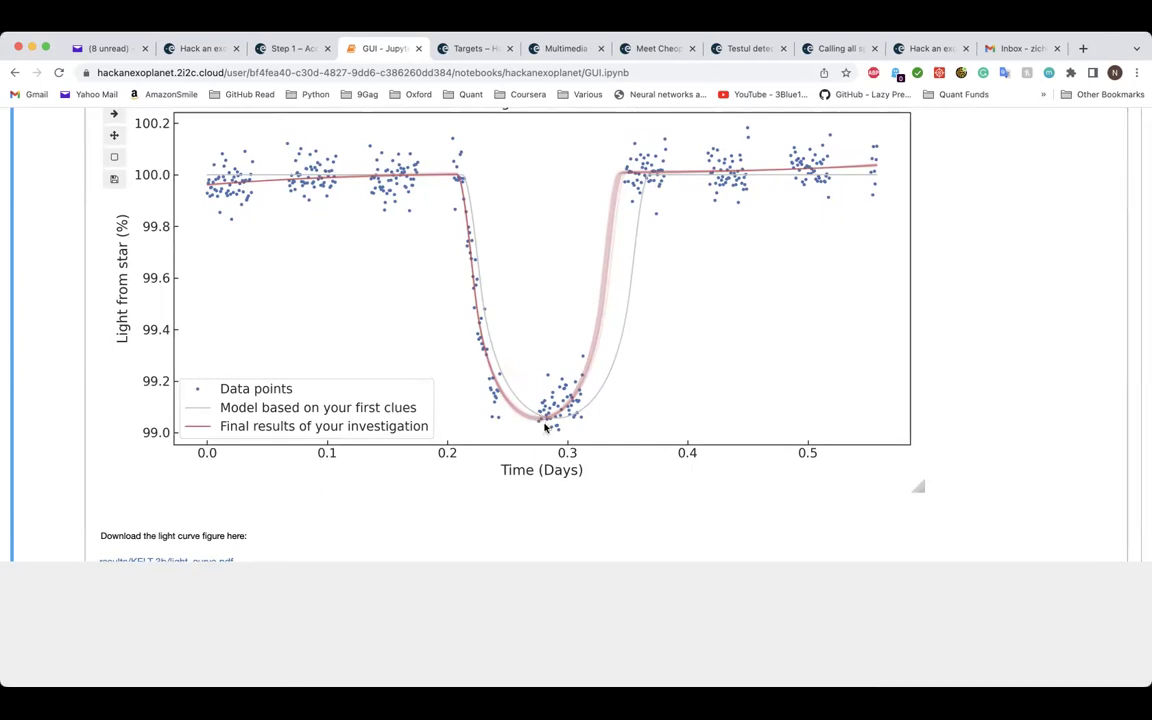
{"action": "scroll", "coordinate": [545, 427], "scroll_direction": "up", "scroll_amount": 3}
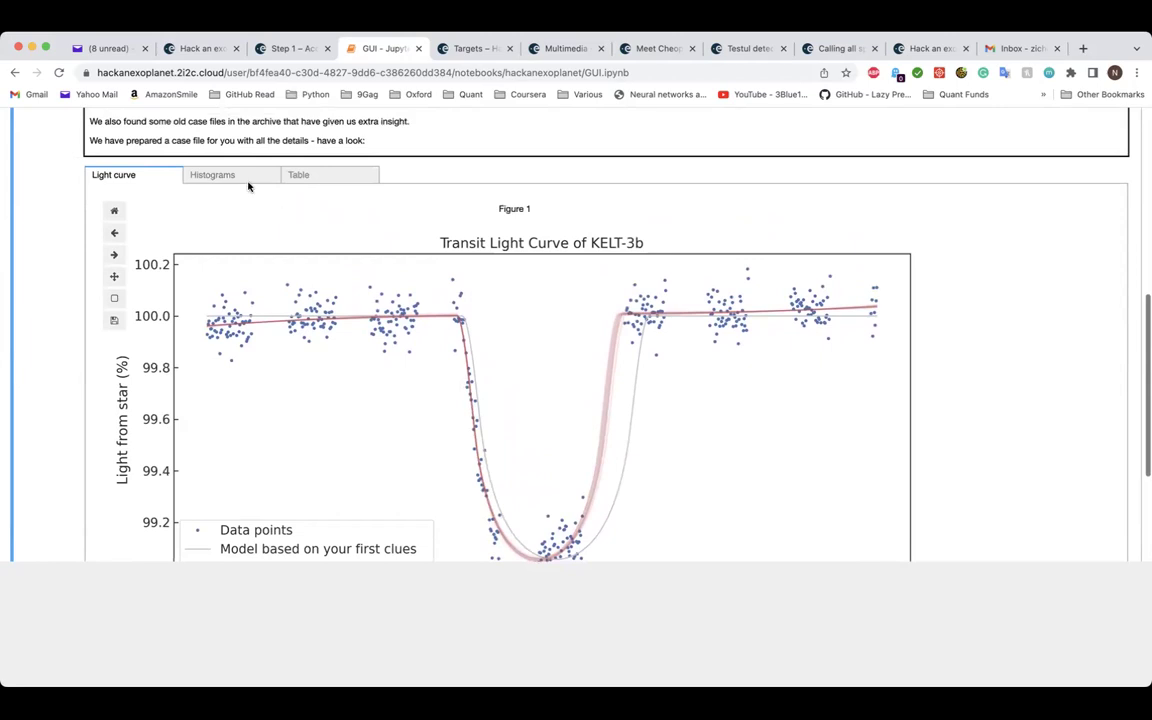
Show the KELT-3b parameter histograms again and open the table of results.
{"action": "left_click", "coordinate": [240, 178]}
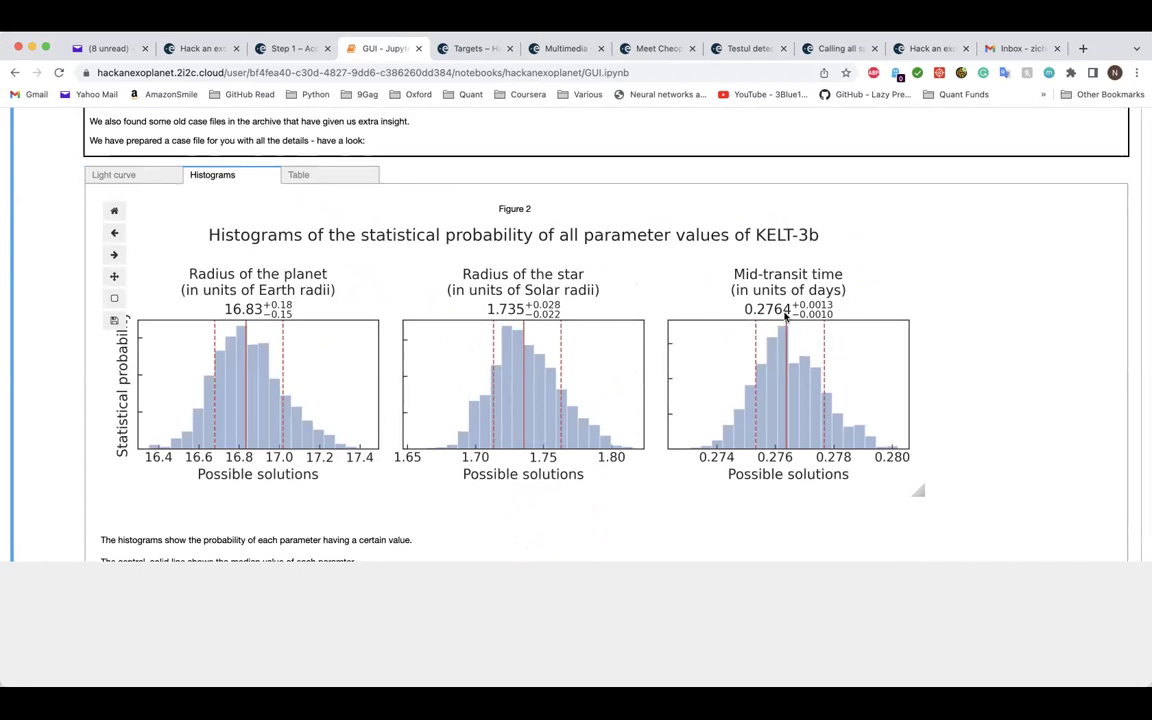
{"action": "scroll", "coordinate": [709, 286], "scroll_direction": "up", "scroll_amount": 1}
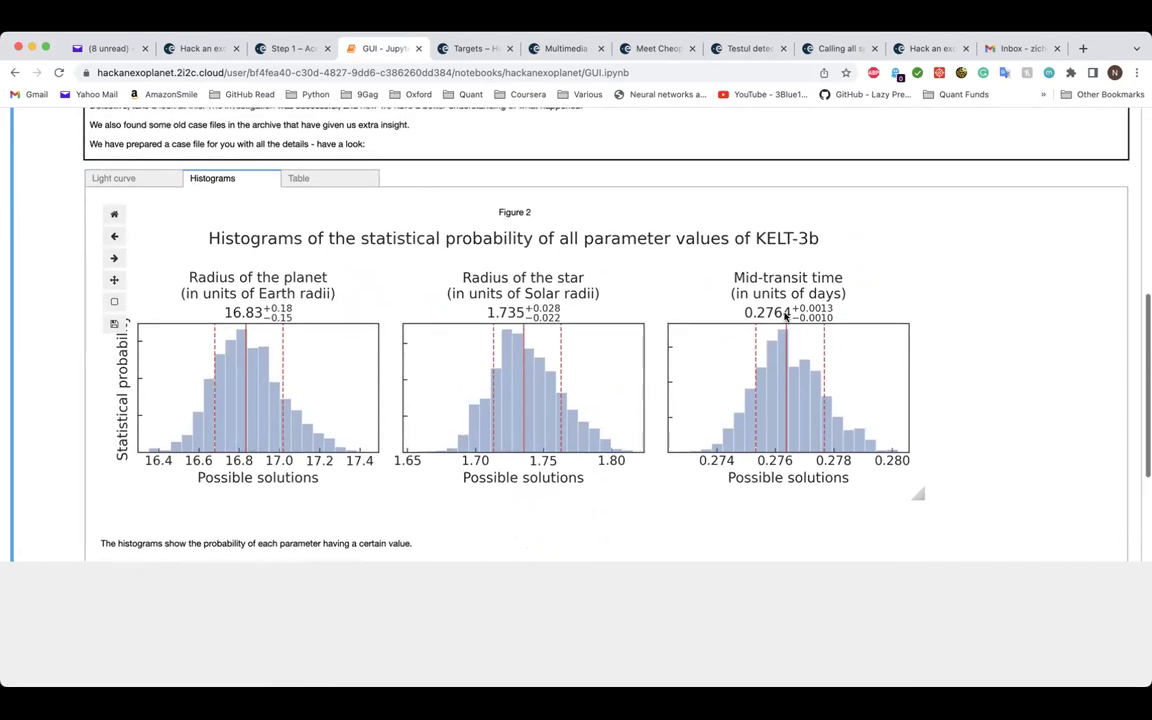
{"action": "left_click", "coordinate": [330, 179]}
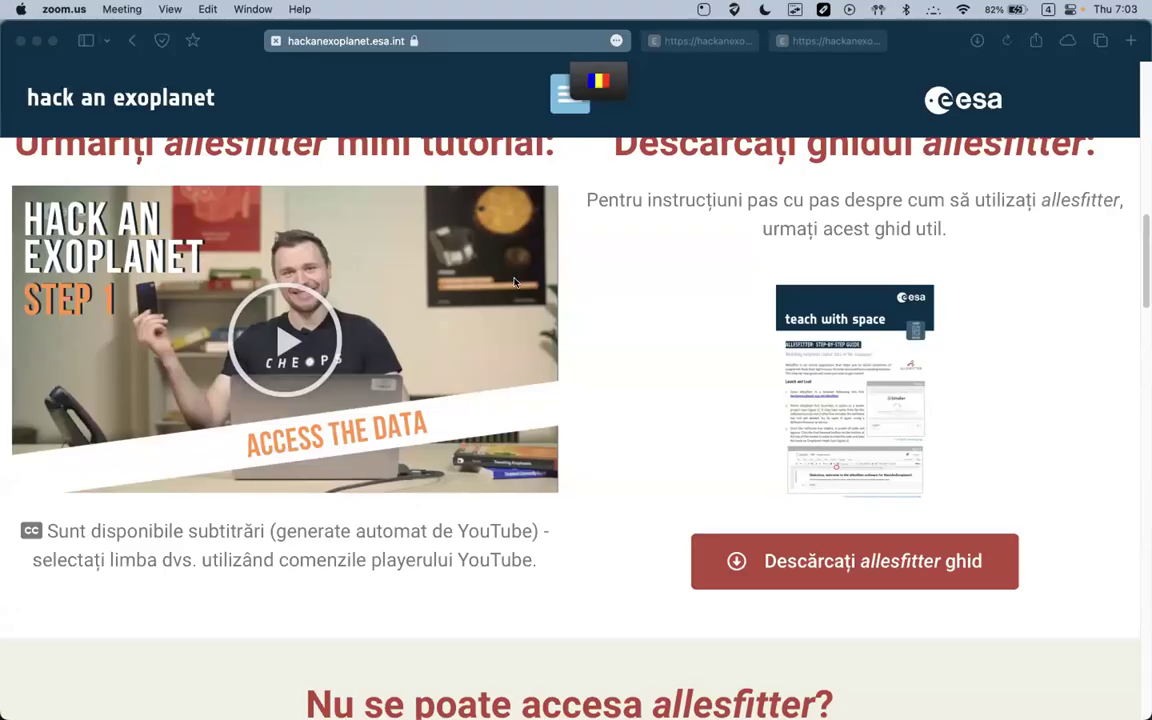
Look through the Romanian allesfitter guide page in Safari, covering the mini tutorial, guide download and backup access sections.
{"action": "scroll", "coordinate": [605, 317], "scroll_direction": "down", "scroll_amount": 3}
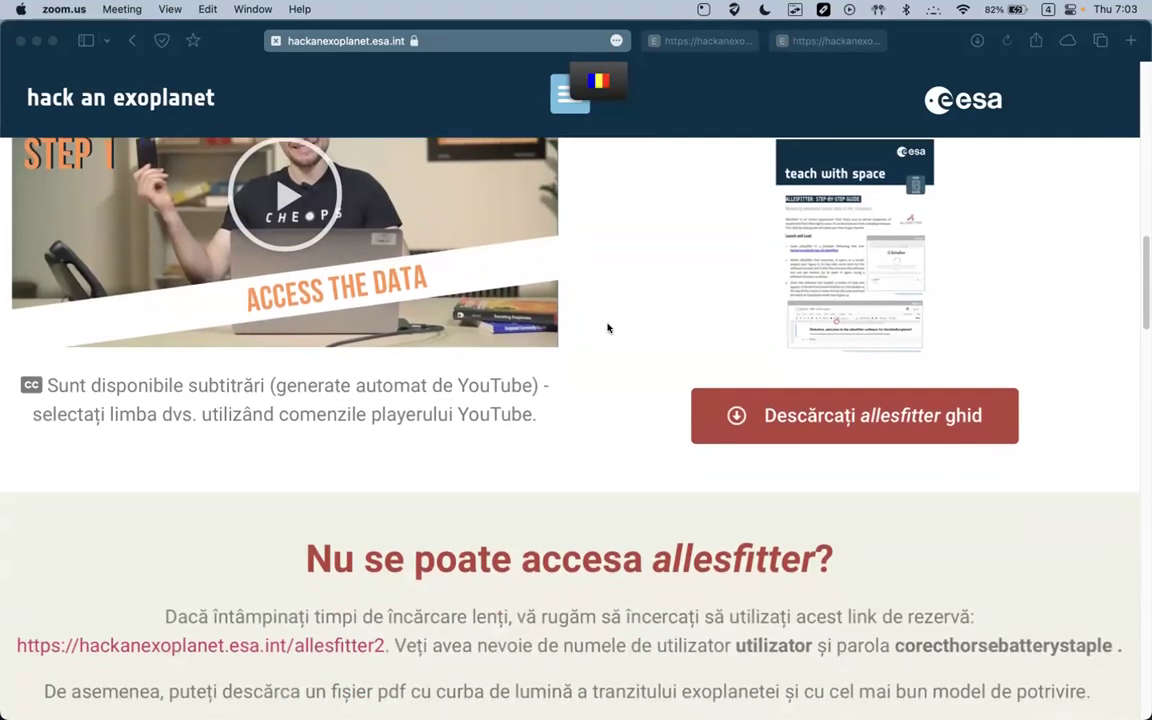
{"action": "scroll", "coordinate": [607, 328], "scroll_direction": "up", "scroll_amount": 4}
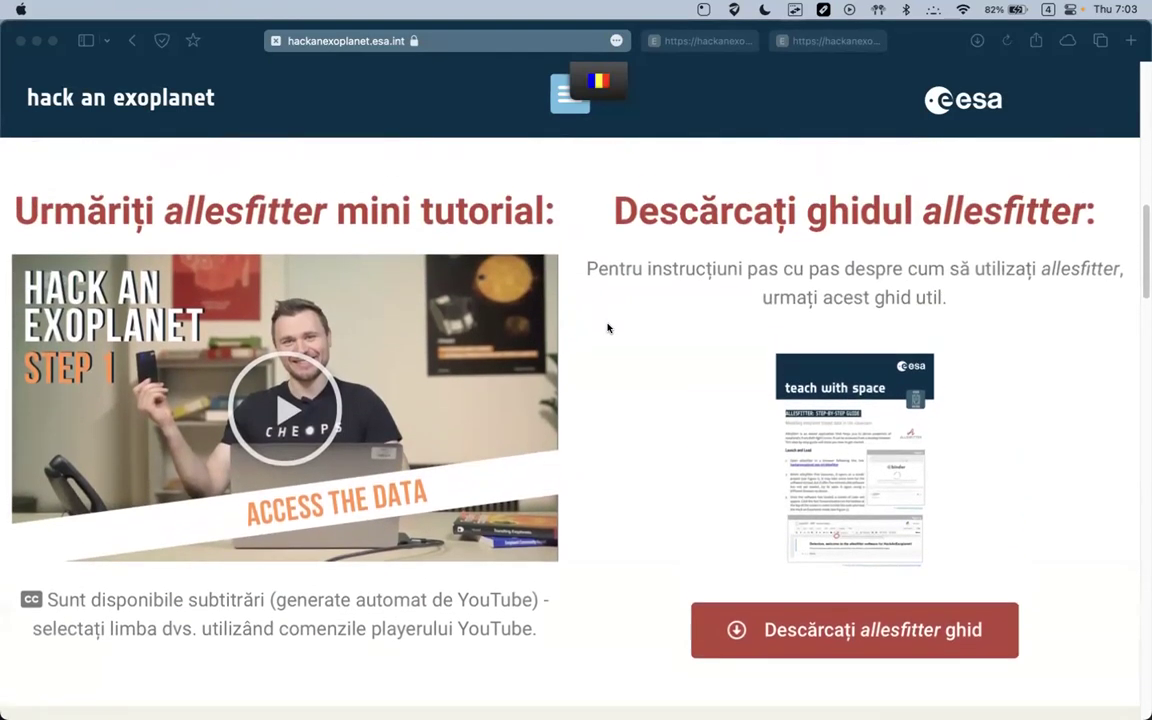
{"action": "scroll", "coordinate": [606, 322], "scroll_direction": "down", "scroll_amount": 5}
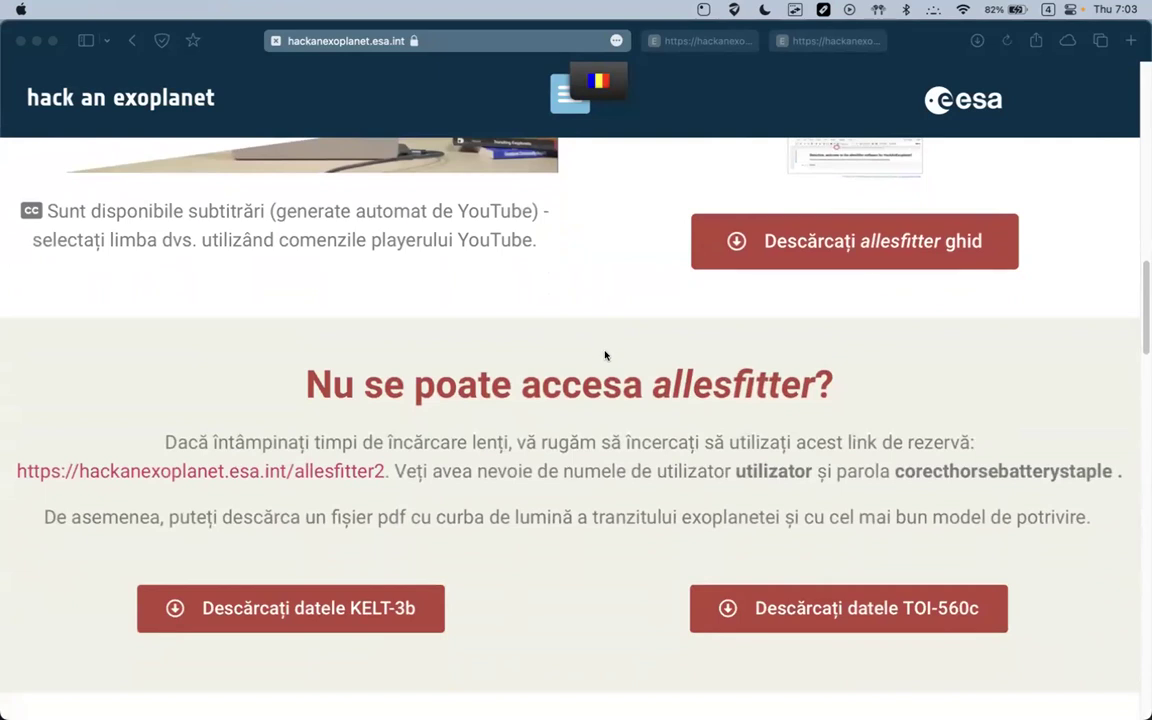
{"action": "scroll", "coordinate": [597, 355], "scroll_direction": "down", "scroll_amount": 3}
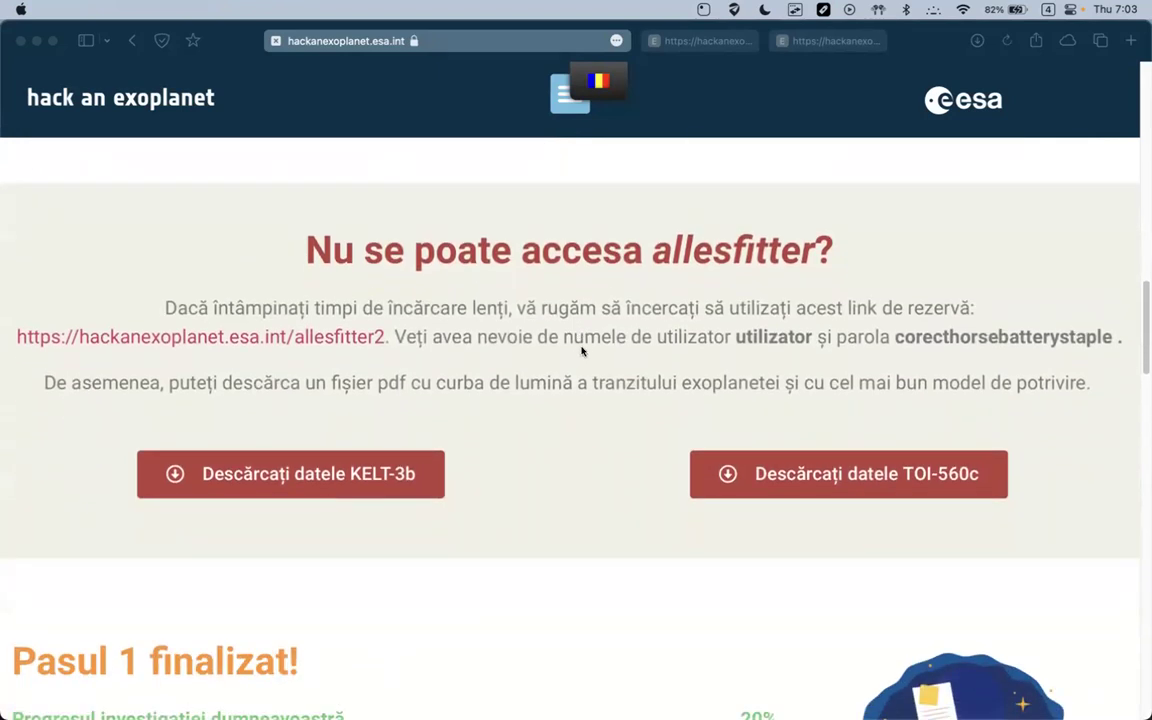
{"action": "scroll", "coordinate": [560, 357], "scroll_direction": "up", "scroll_amount": 10}
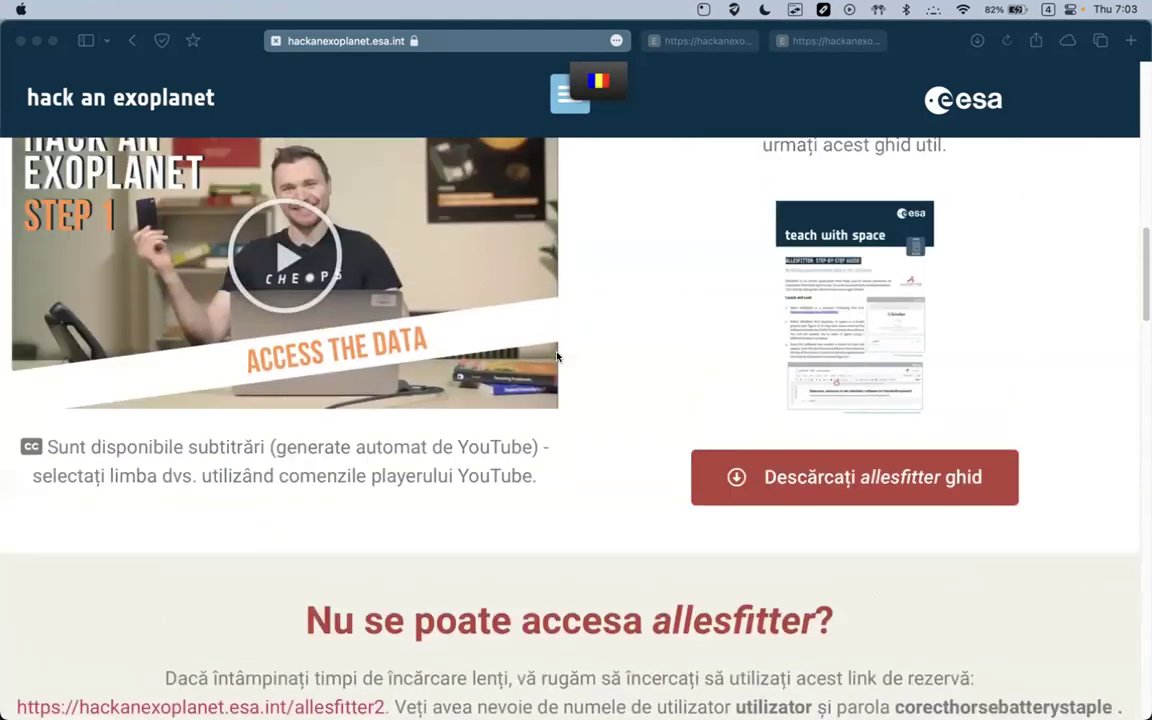
{"action": "scroll", "coordinate": [557, 357], "scroll_direction": "up", "scroll_amount": 6}
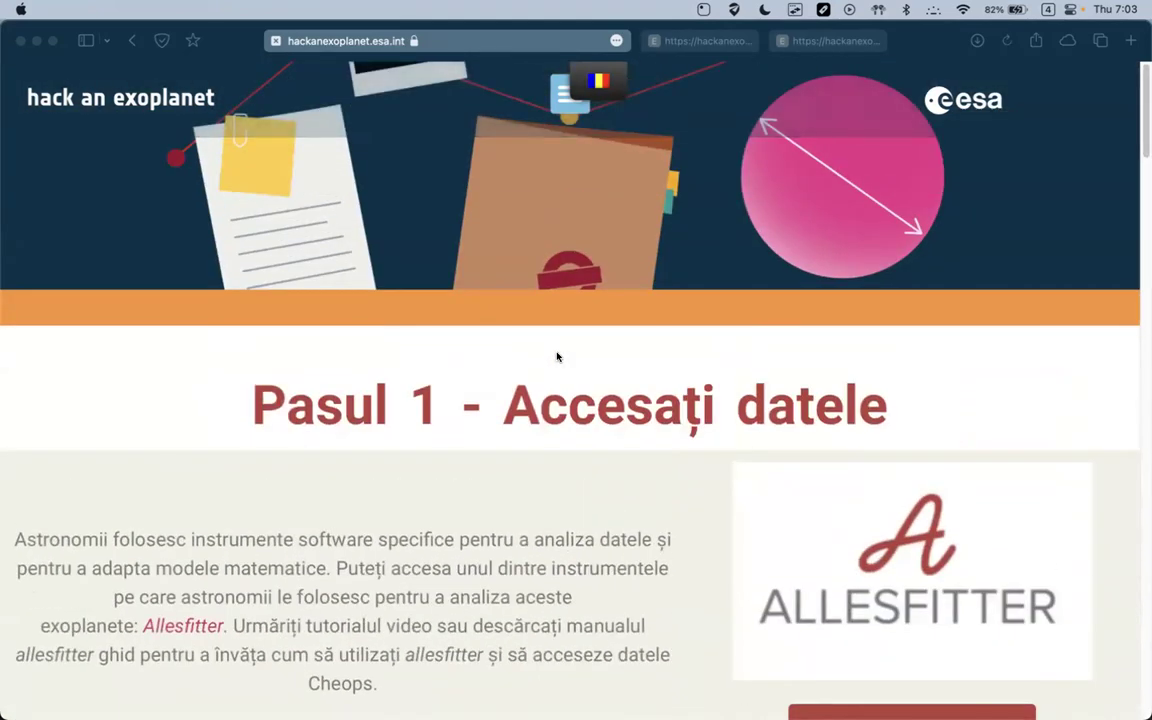
Select the web address of the allesfitter guide page, switch to Zoom and return to Safari.
{"action": "scroll", "coordinate": [375, 148], "scroll_direction": "down", "scroll_amount": 1}
{"action": "left_click", "coordinate": [351, 37]}
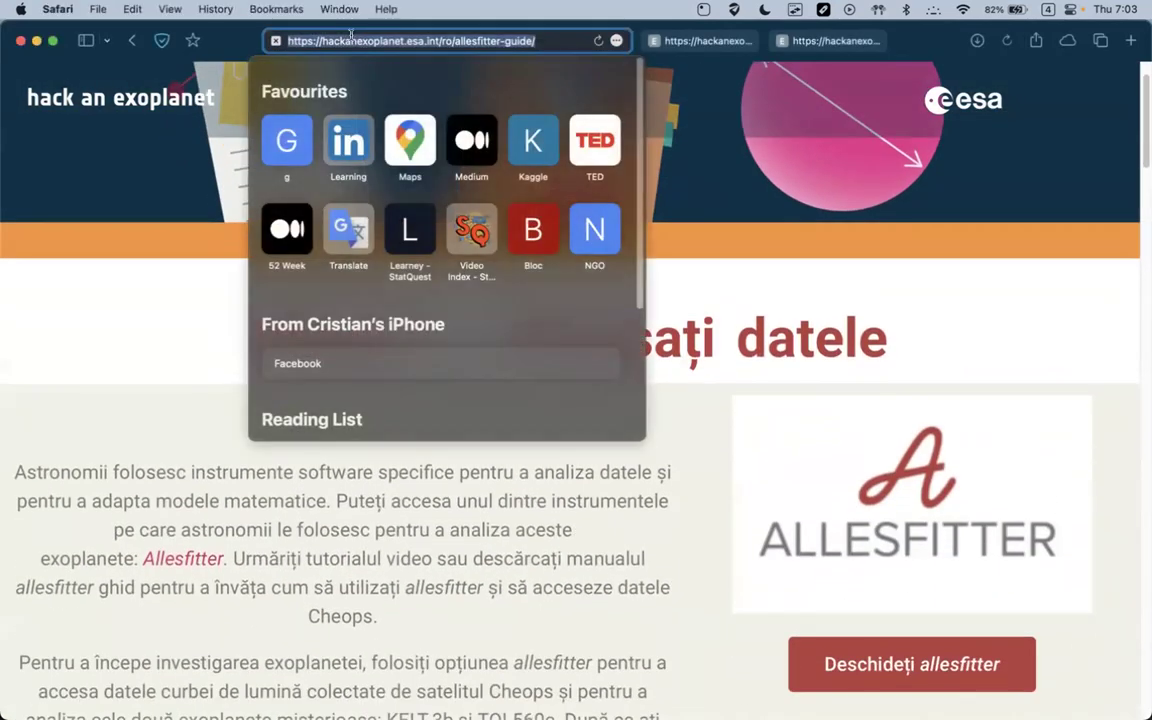
{"action": "key", "text": "alt+Tab"}
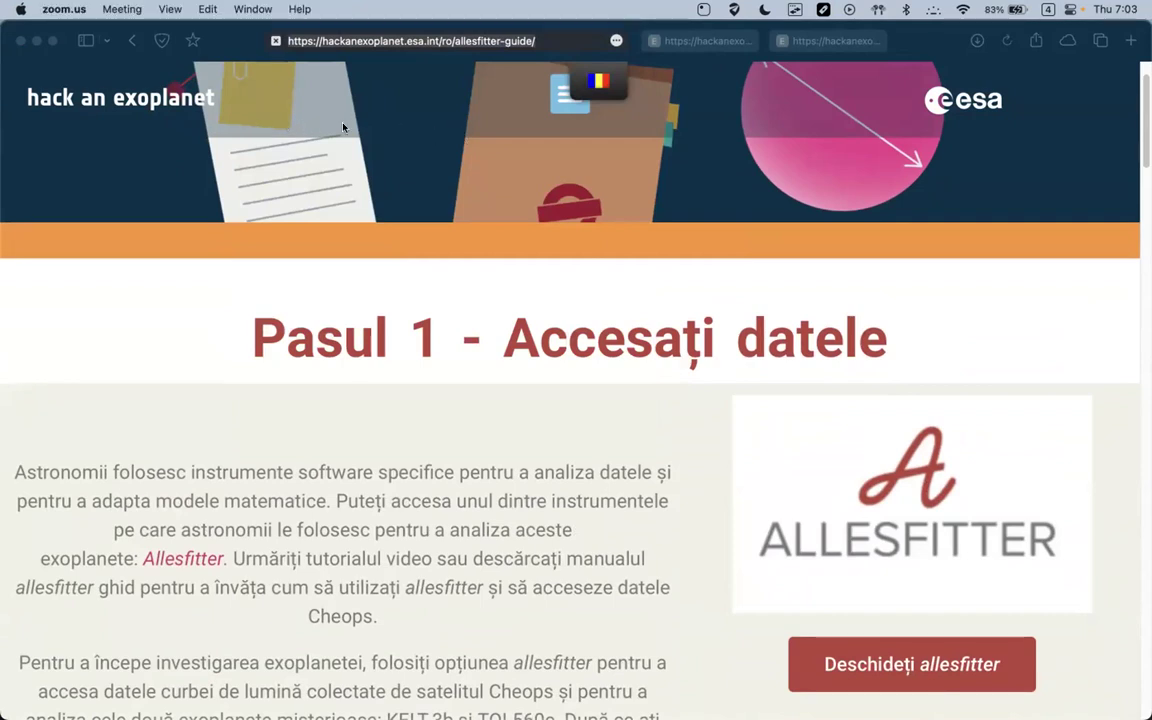
{"action": "key", "text": "super+Tab"}
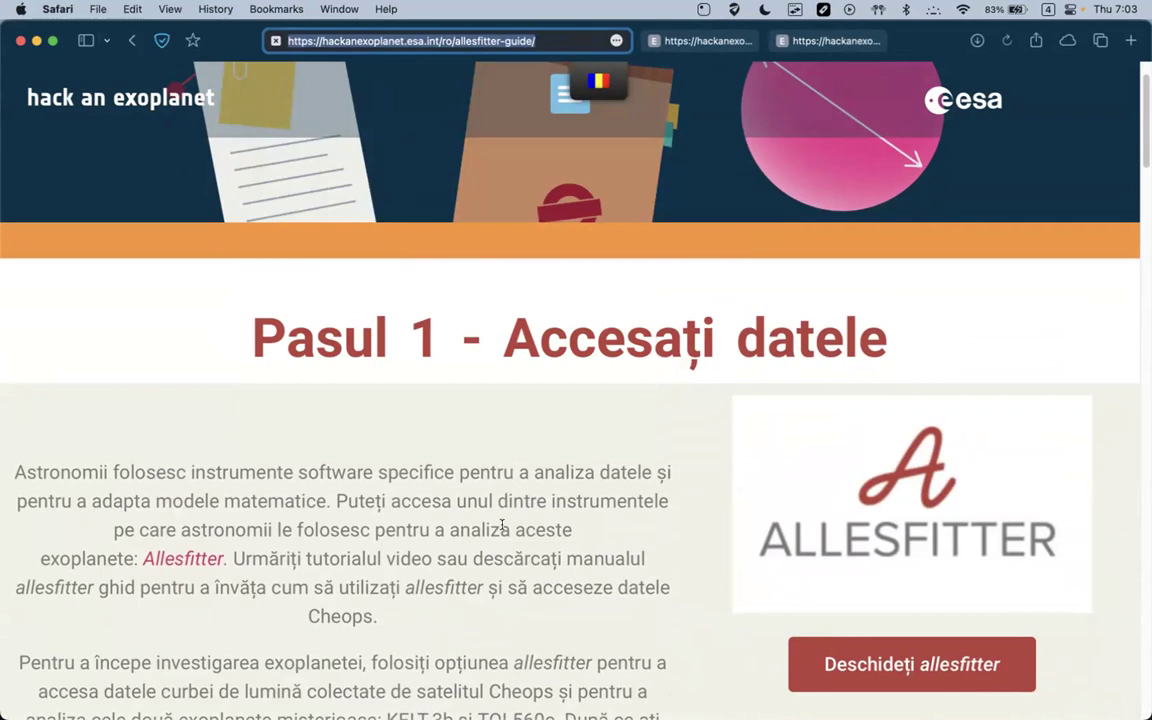
Open the KELT-3b data PDF from the guide page's section on being unable to access allesfitter.
{"action": "scroll", "coordinate": [502, 524], "scroll_direction": "down", "scroll_amount": 5}
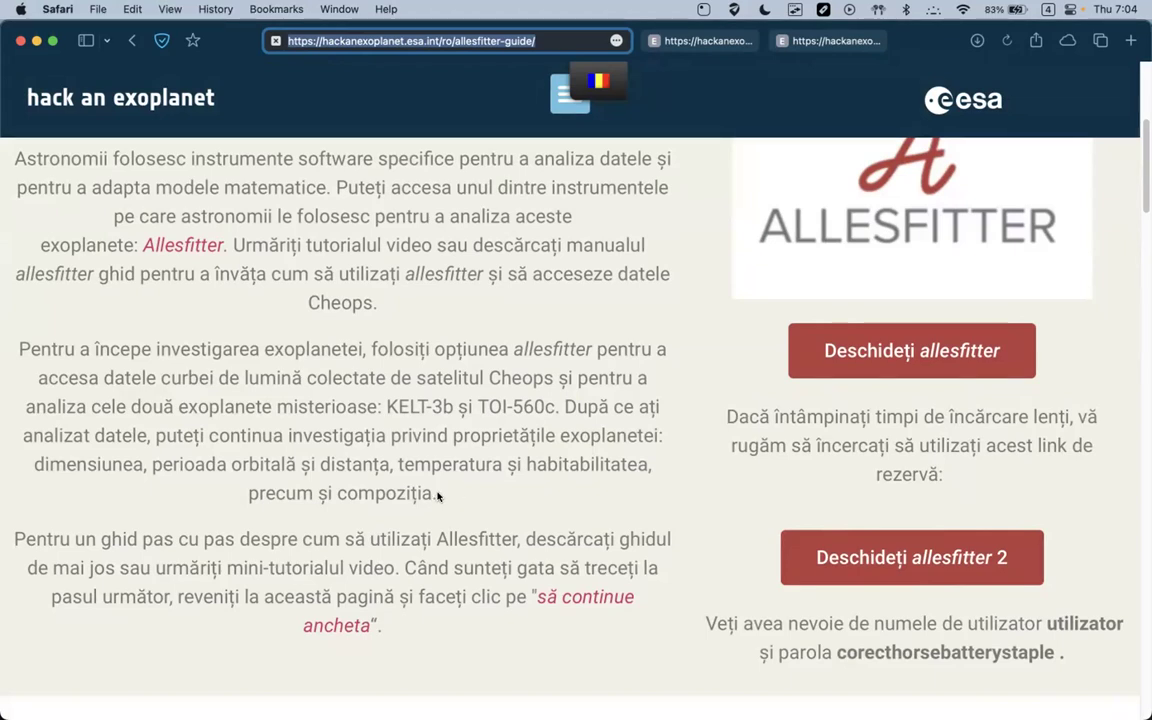
{"action": "scroll", "coordinate": [455, 488], "scroll_direction": "down", "scroll_amount": 10}
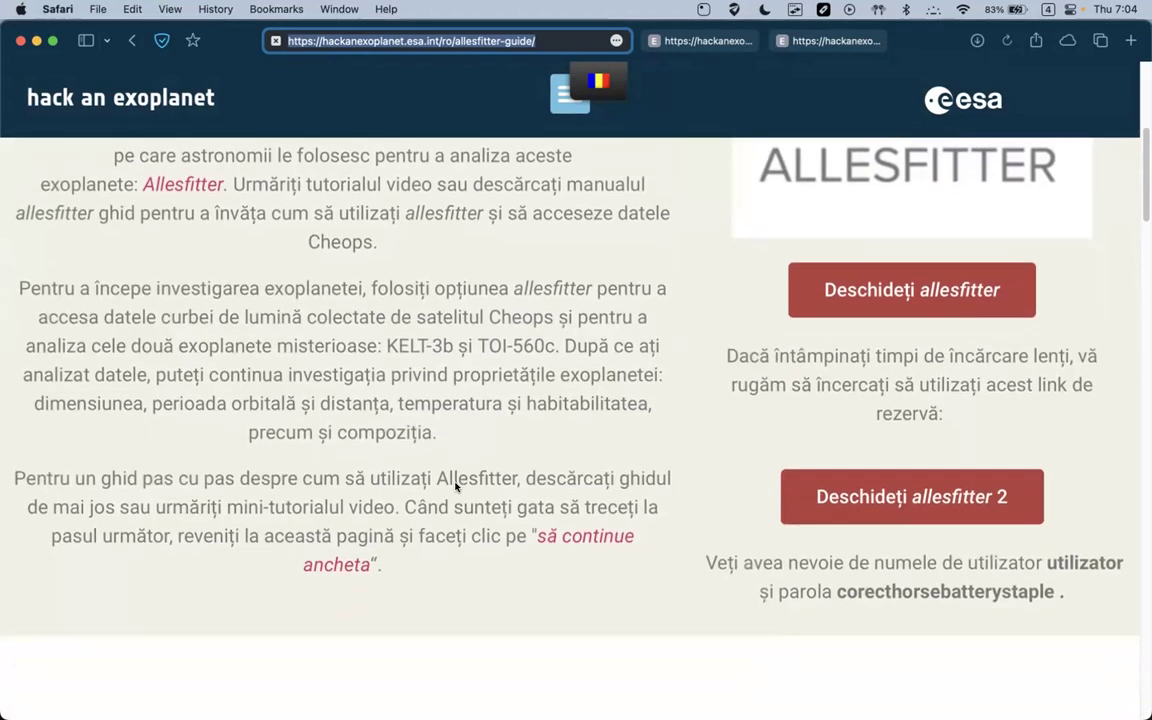
{"action": "scroll", "coordinate": [455, 488], "scroll_direction": "down", "scroll_amount": 3}
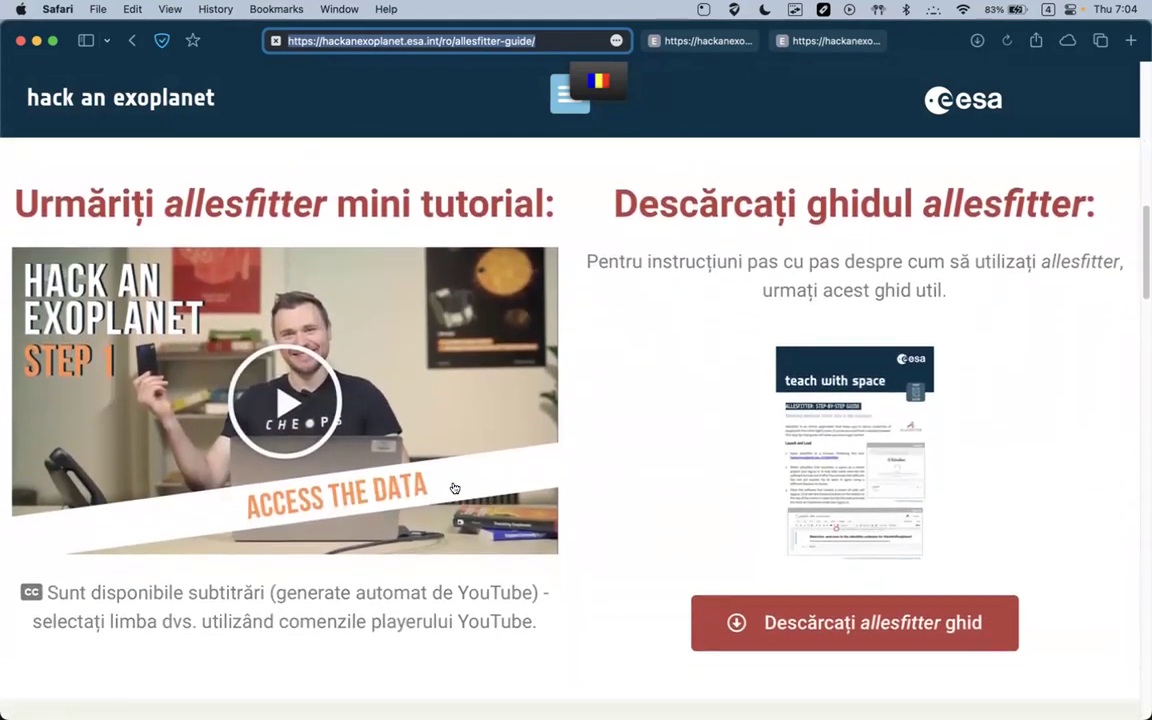
{"action": "scroll", "coordinate": [453, 489], "scroll_direction": "down", "scroll_amount": 3}
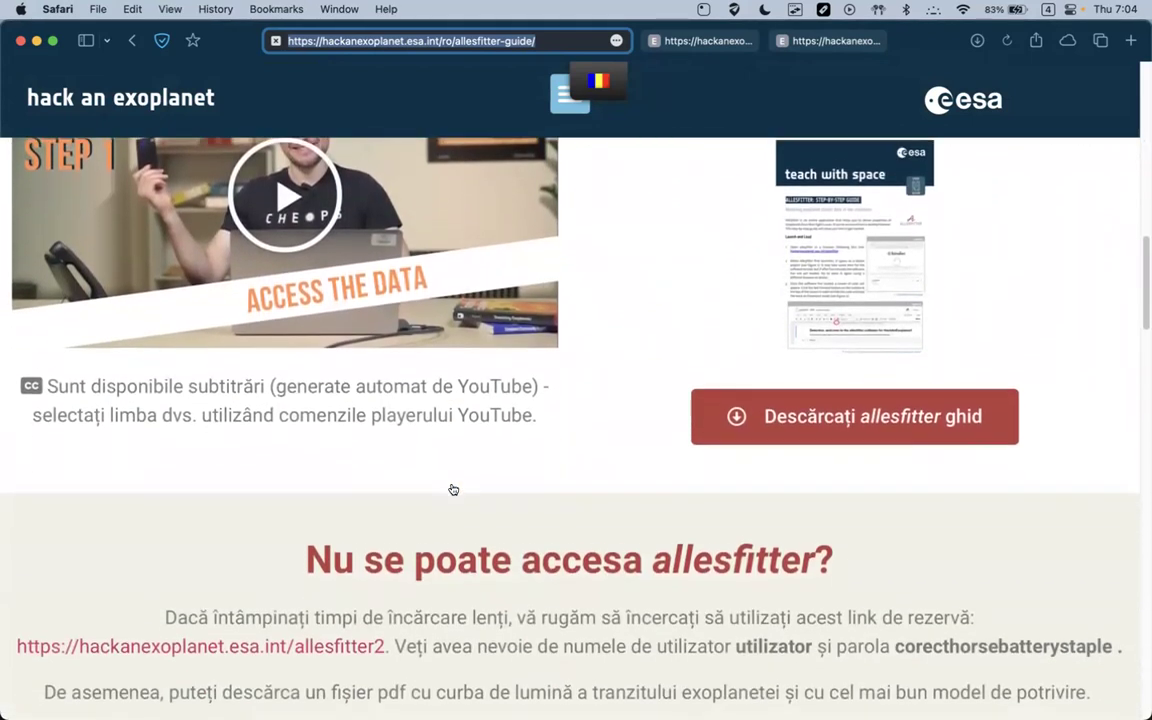
{"action": "scroll", "coordinate": [453, 488], "scroll_direction": "down", "scroll_amount": 5}
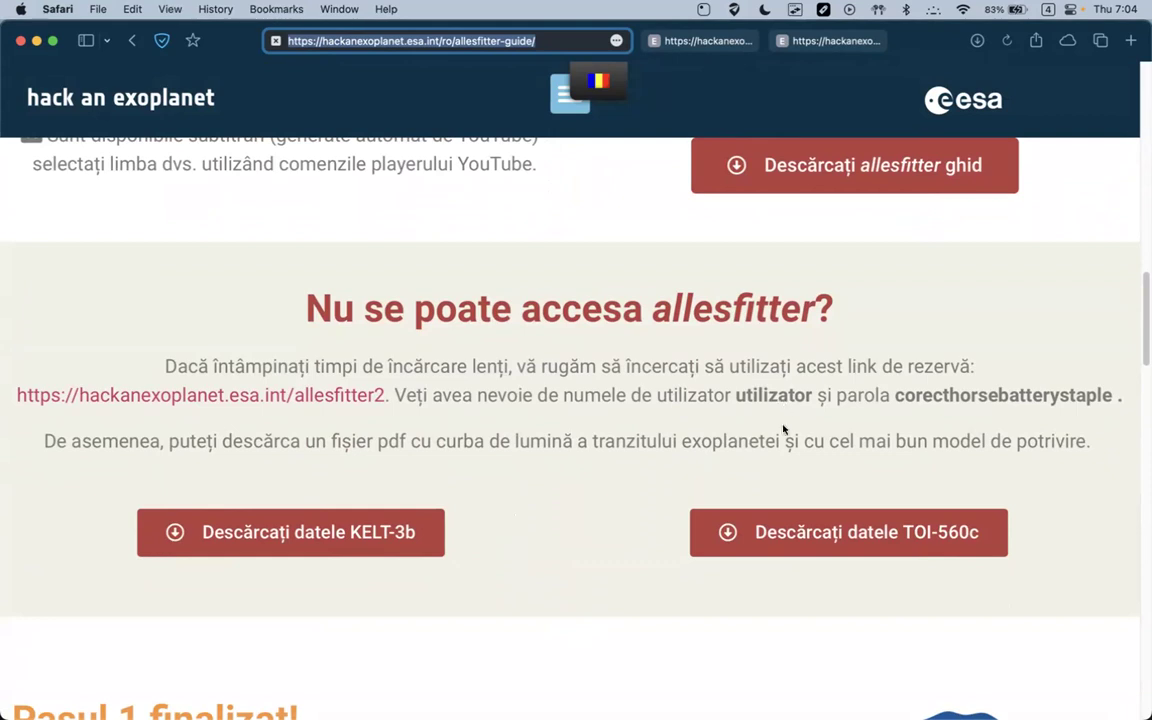
{"action": "key", "text": "Escape"}
{"action": "left_click", "coordinate": [415, 40]}
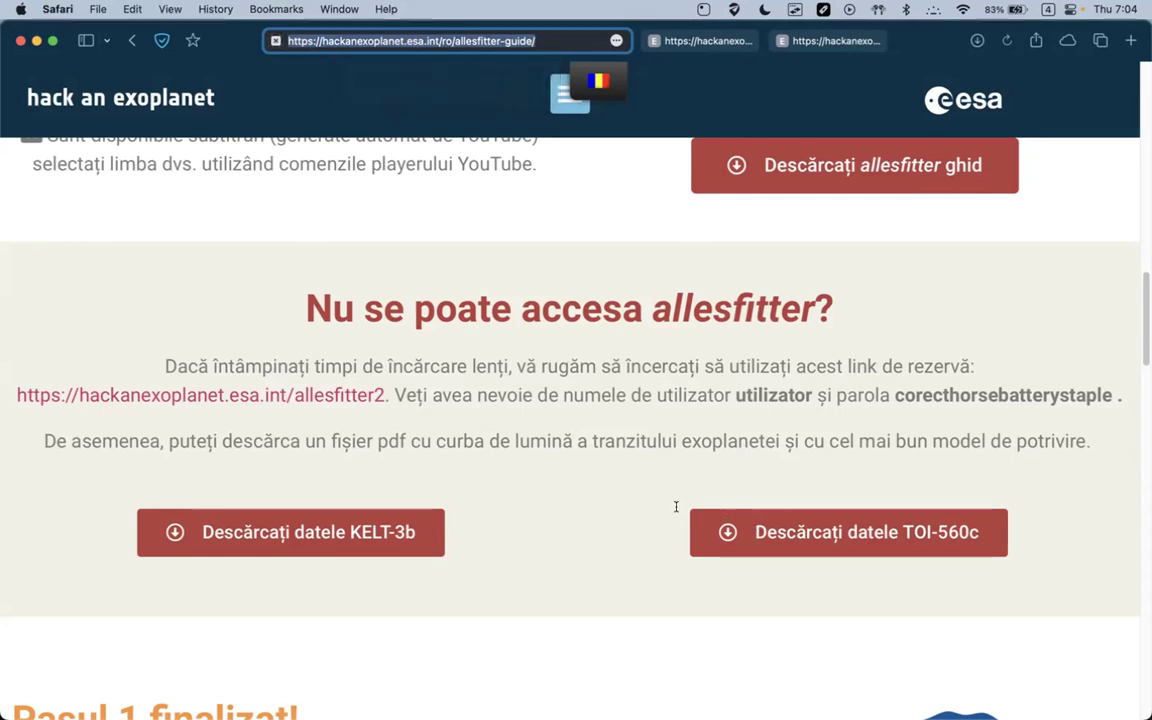
{"action": "left_click", "coordinate": [450, 522]}
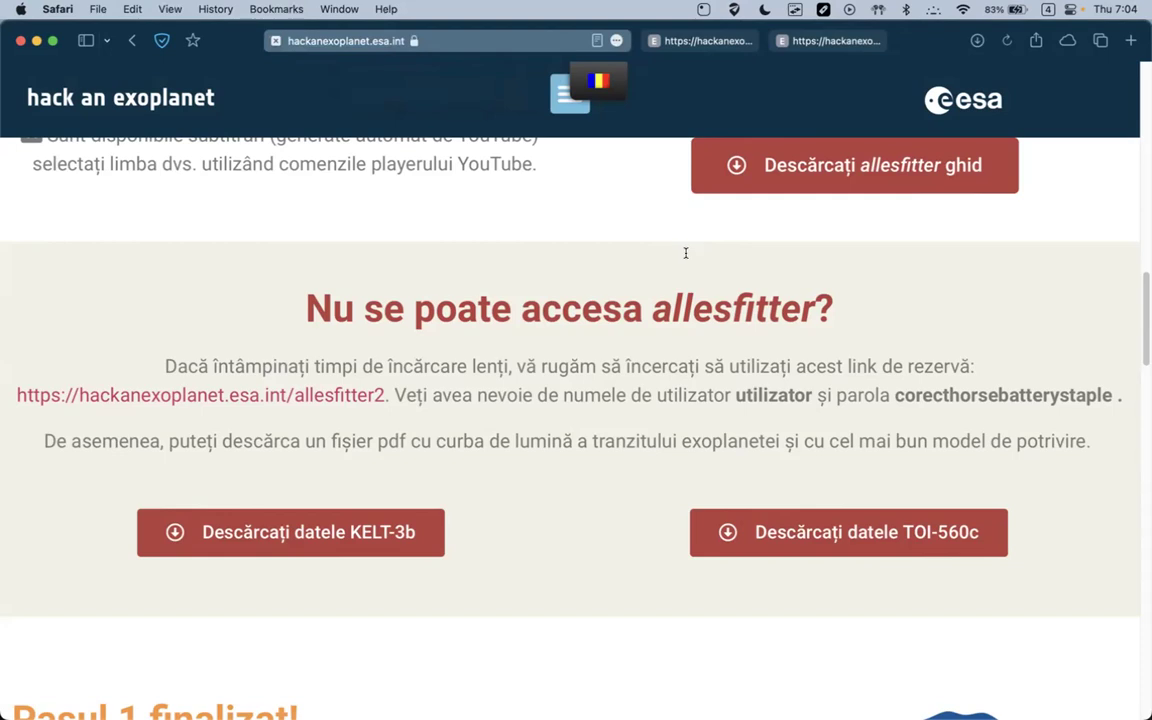
{"action": "left_click", "coordinate": [278, 533]}
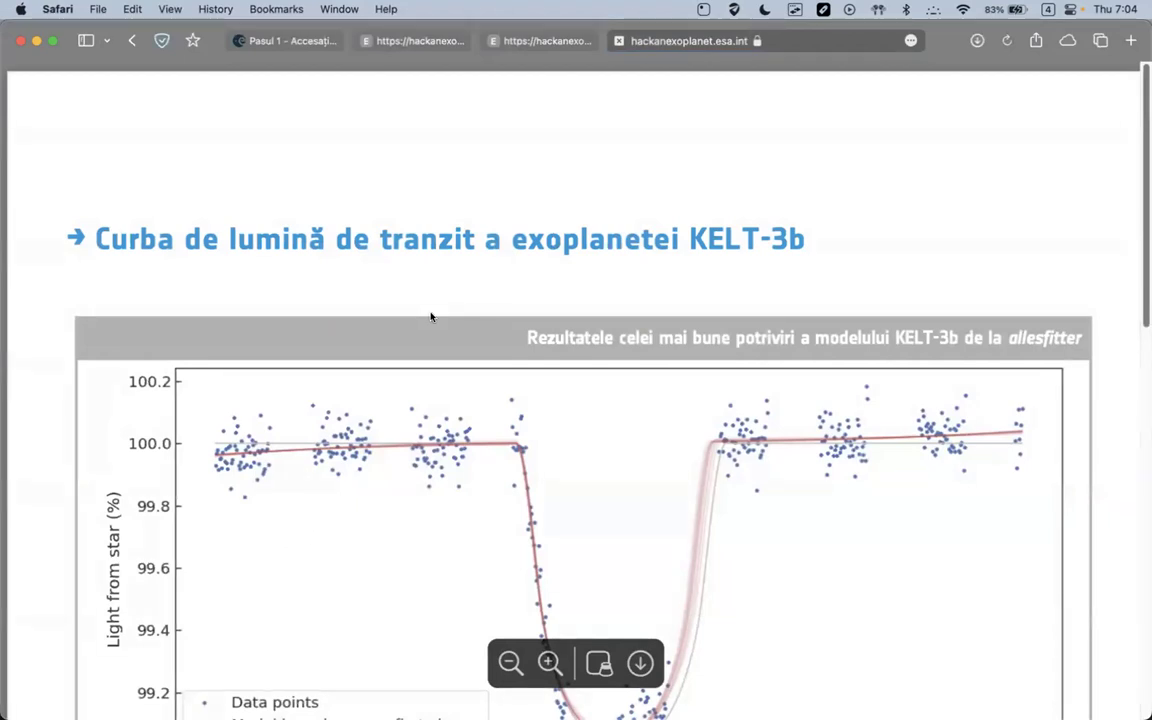
Read through the KELT-3b PDF, examining the light curve, the parameter histograms and the table of best-fit parameters.
{"action": "scroll", "coordinate": [715, 336], "scroll_direction": "down", "scroll_amount": 3}
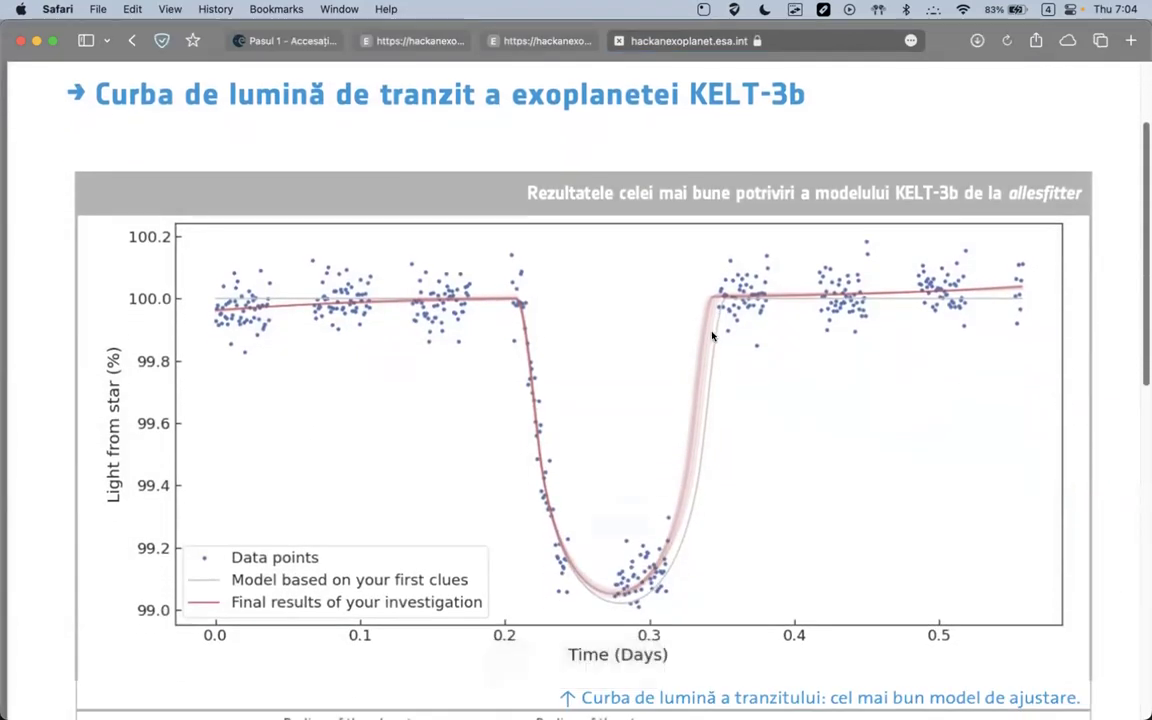
{"action": "scroll", "coordinate": [713, 333], "scroll_direction": "down", "scroll_amount": 2}
{"action": "scroll", "coordinate": [712, 334], "scroll_direction": "down", "scroll_amount": 2}
{"action": "scroll", "coordinate": [712, 334], "scroll_direction": "down", "scroll_amount": 8}
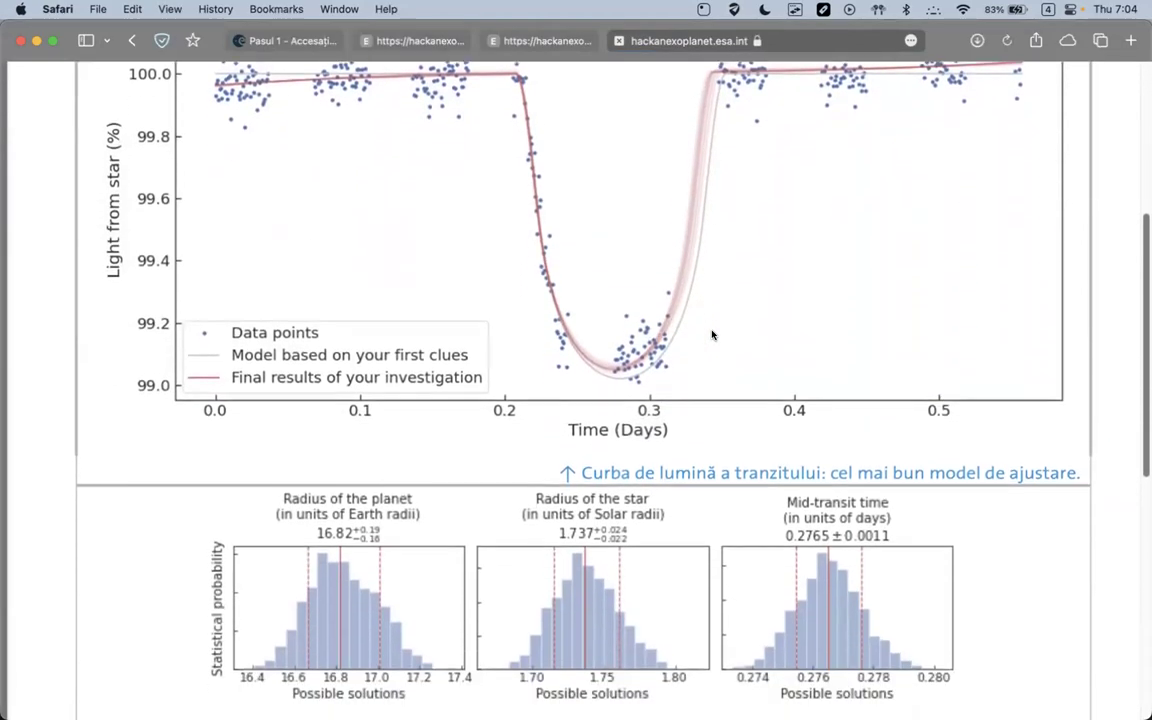
{"action": "scroll", "coordinate": [710, 351], "scroll_direction": "down", "scroll_amount": 7}
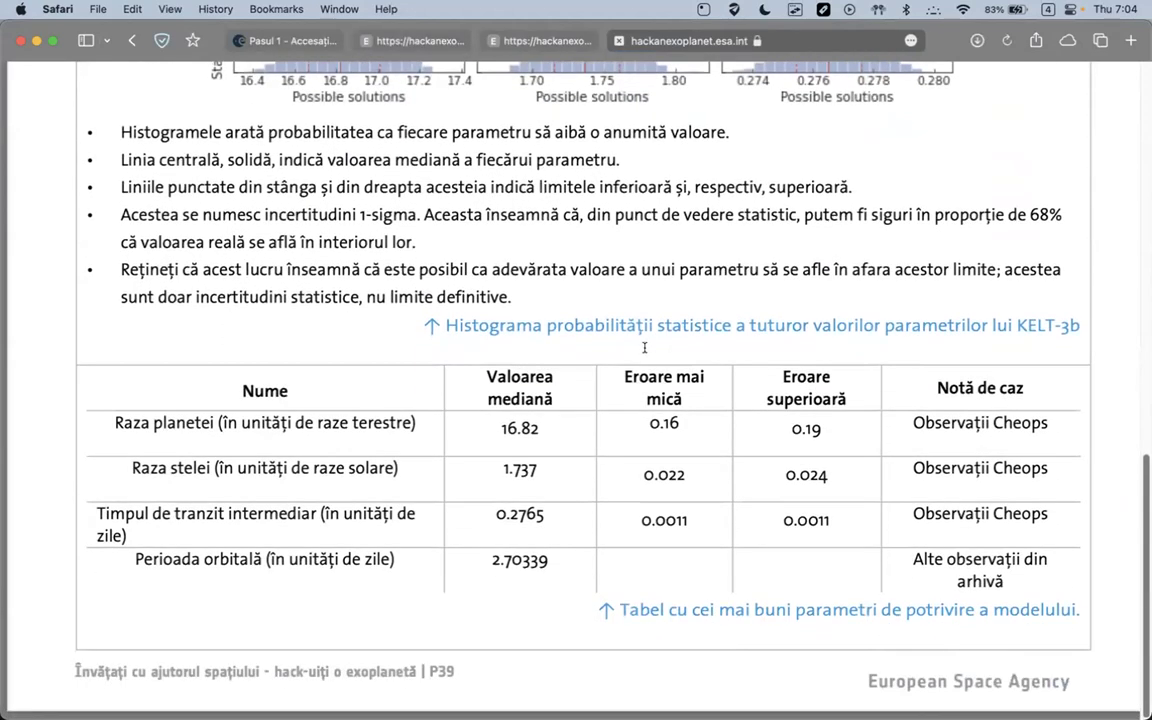
{"action": "scroll", "coordinate": [642, 346], "scroll_direction": "up", "scroll_amount": 19}
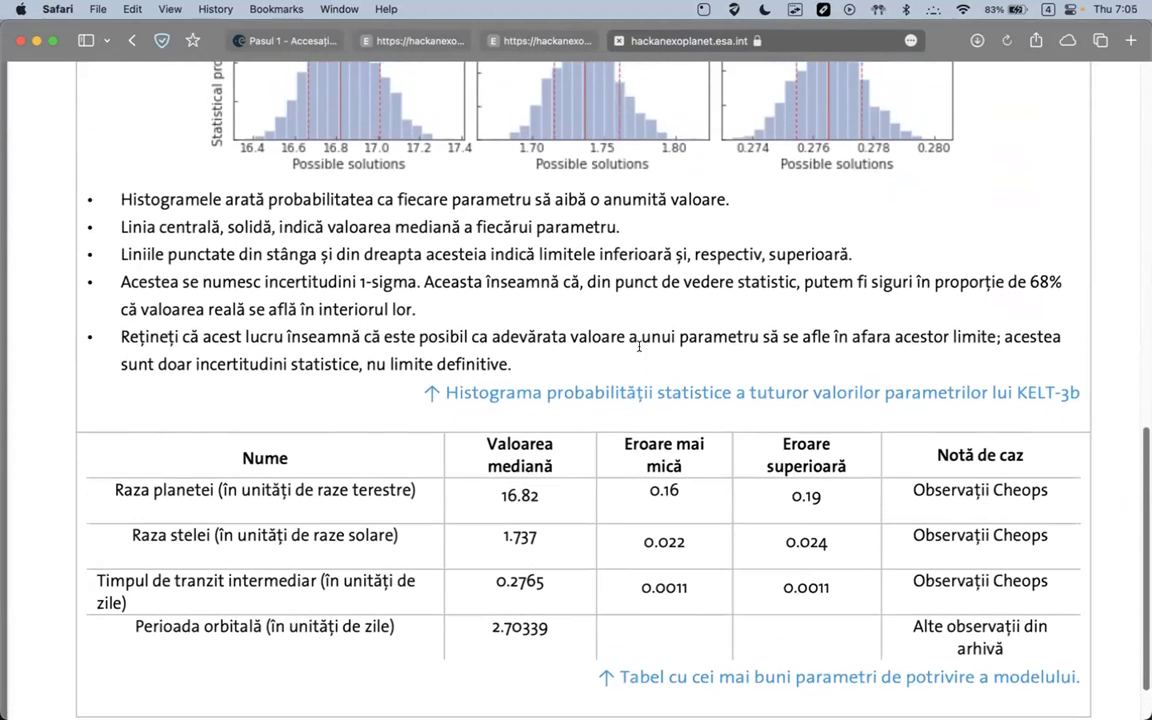
Return to the Romanian allesfitter guide page and look over the backup data downloads and the Step 1 completion section.
{"action": "scroll", "coordinate": [640, 352], "scroll_direction": "up", "scroll_amount": 1}
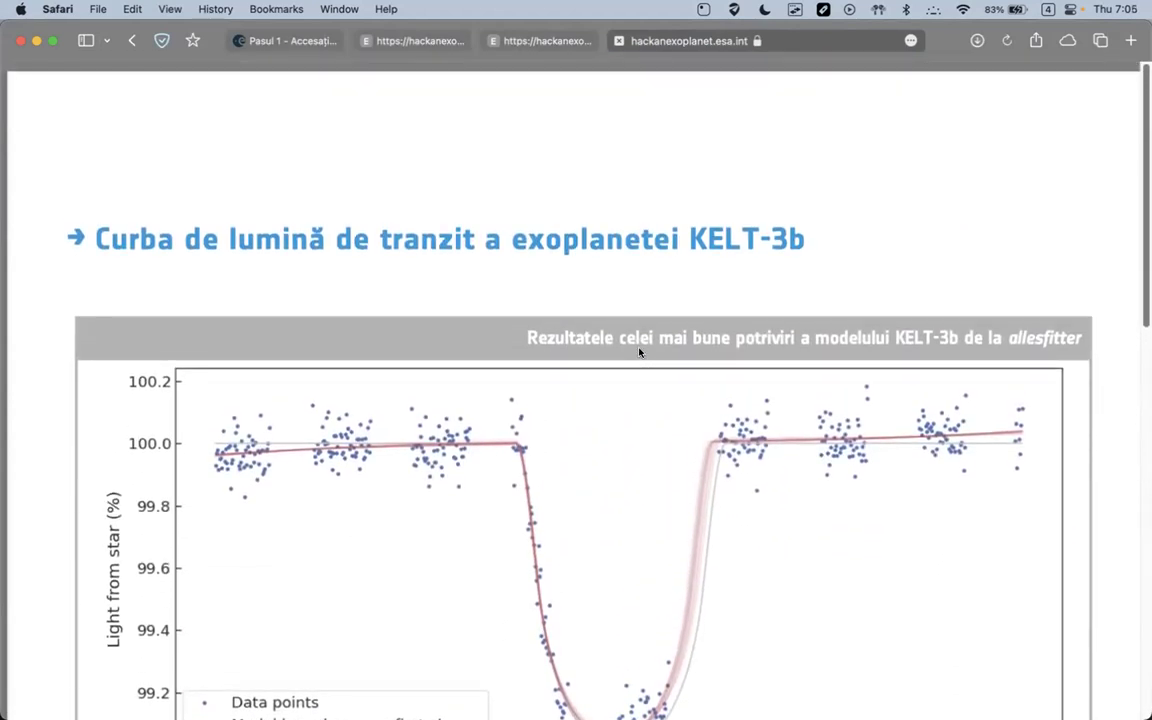
{"action": "left_click", "coordinate": [285, 41]}
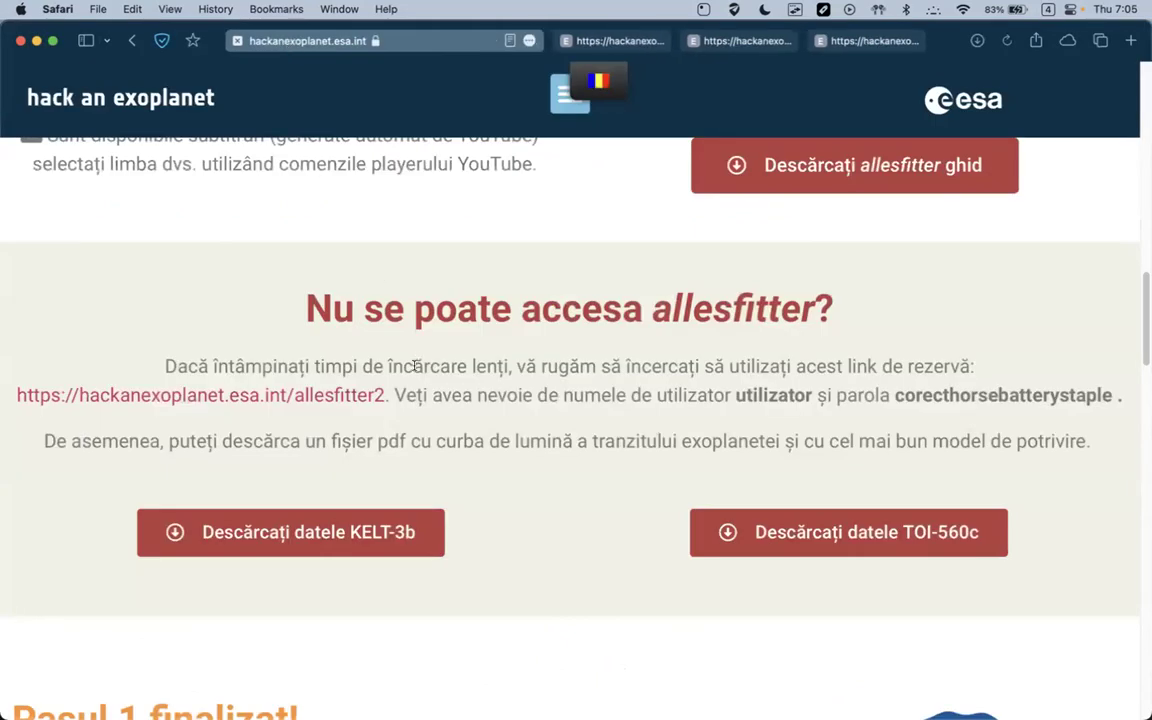
{"action": "scroll", "coordinate": [416, 366], "scroll_direction": "down", "scroll_amount": 5}
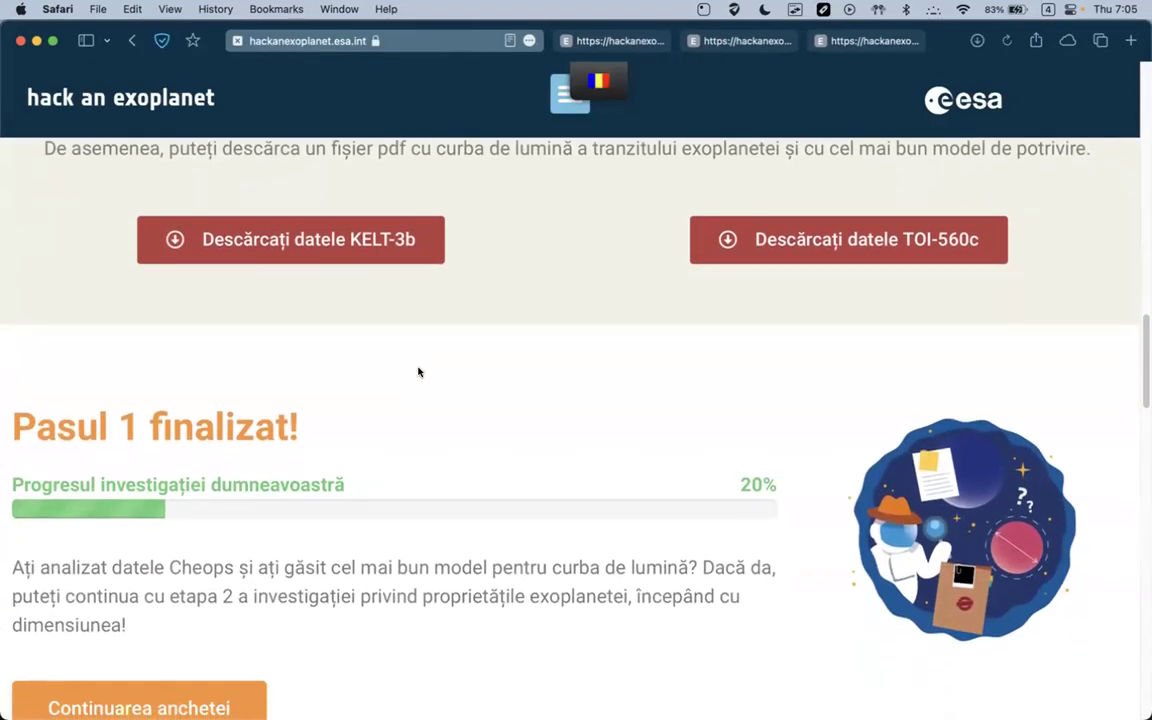
{"action": "scroll", "coordinate": [418, 372], "scroll_direction": "down", "scroll_amount": 2}
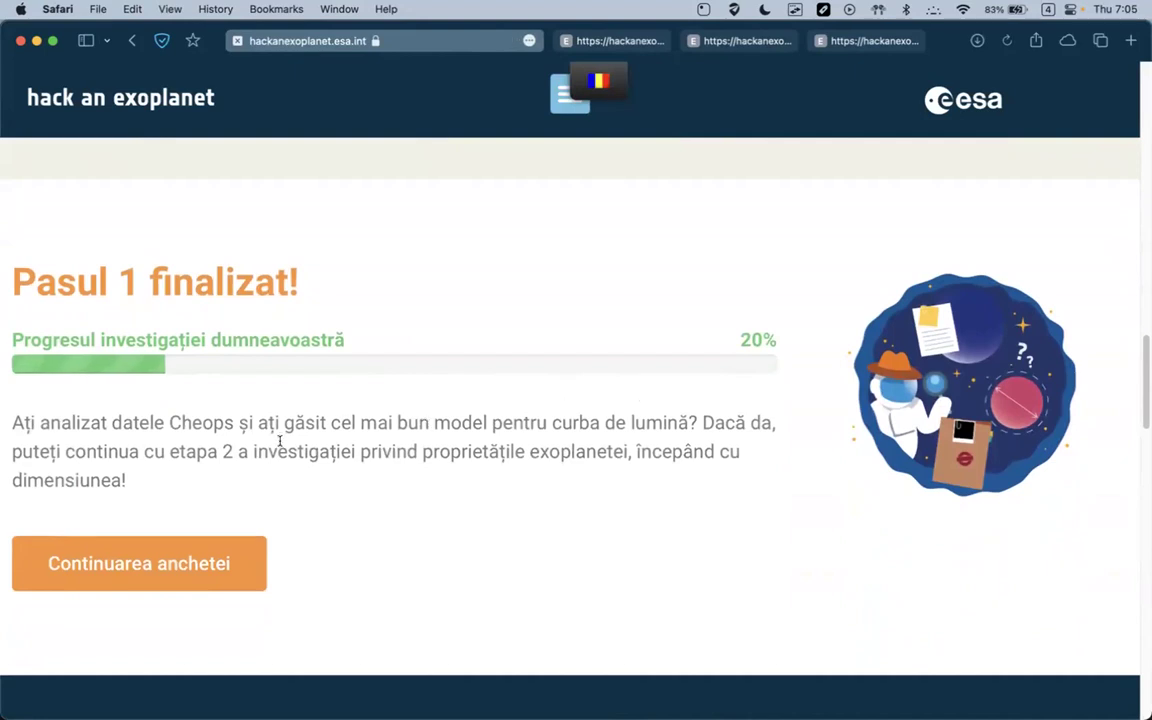
{"action": "scroll", "coordinate": [455, 444], "scroll_direction": "up", "scroll_amount": 5}
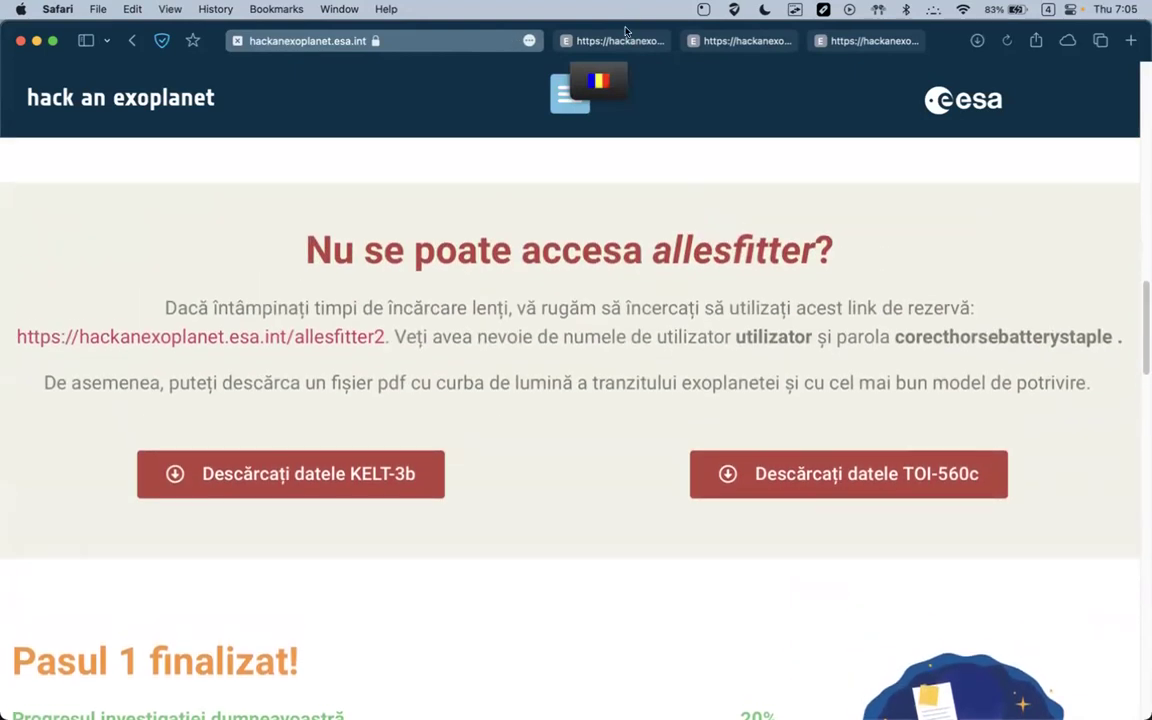
Return to the KELT-3b PDF and highlight the planet radius entry in the table of best-fit parameters.
{"action": "left_click", "coordinate": [820, 40]}
{"action": "scroll", "coordinate": [460, 352], "scroll_direction": "down", "scroll_amount": 7}
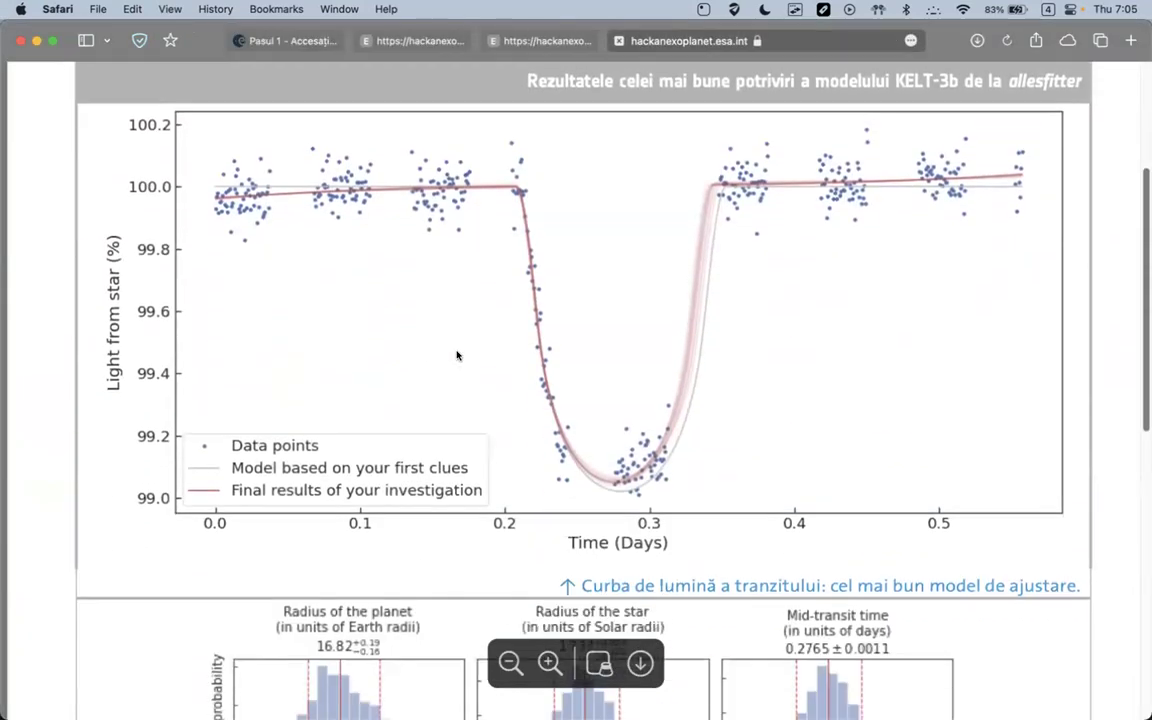
{"action": "scroll", "coordinate": [457, 355], "scroll_direction": "down", "scroll_amount": 10}
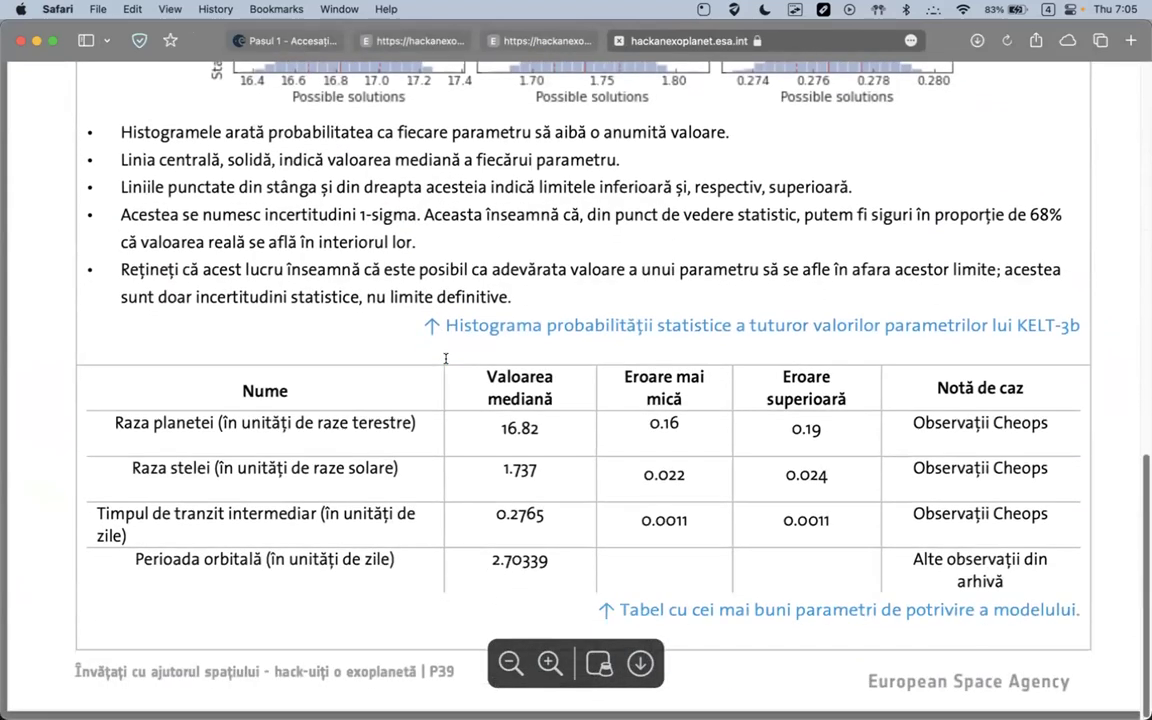
{"action": "left_click_drag", "start_coordinate": [114, 422], "coordinate": [214, 422]}
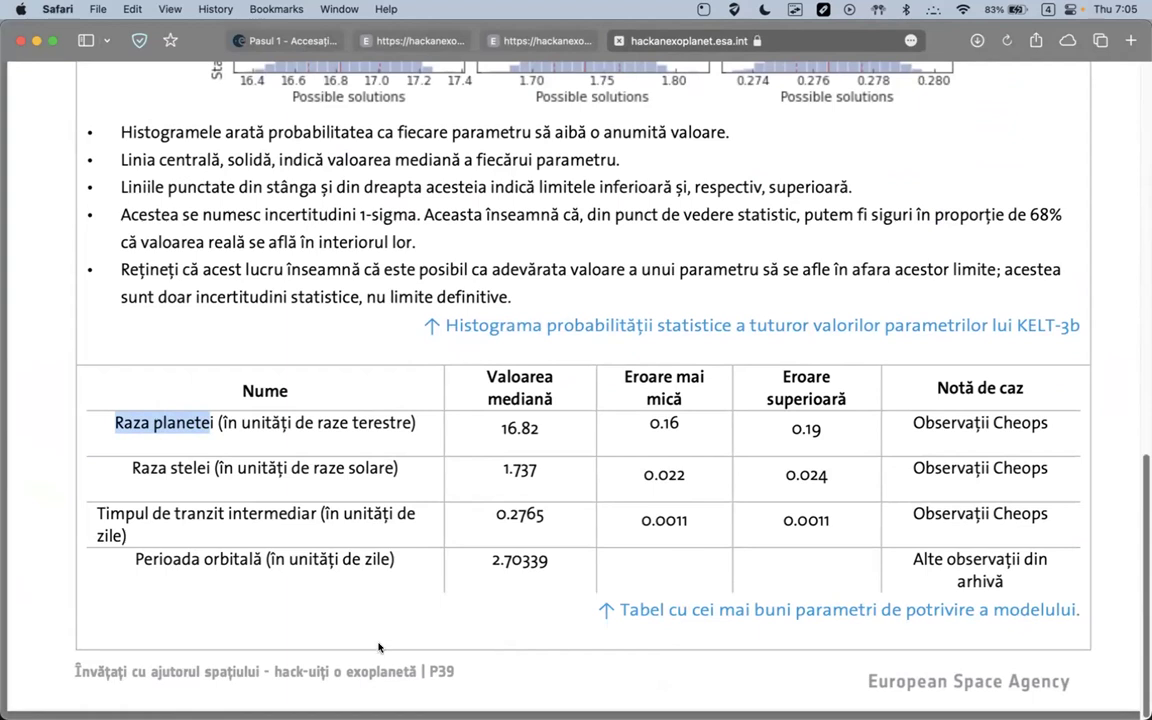
{"action": "scroll", "coordinate": [273, 443], "scroll_direction": "up", "scroll_amount": 2}
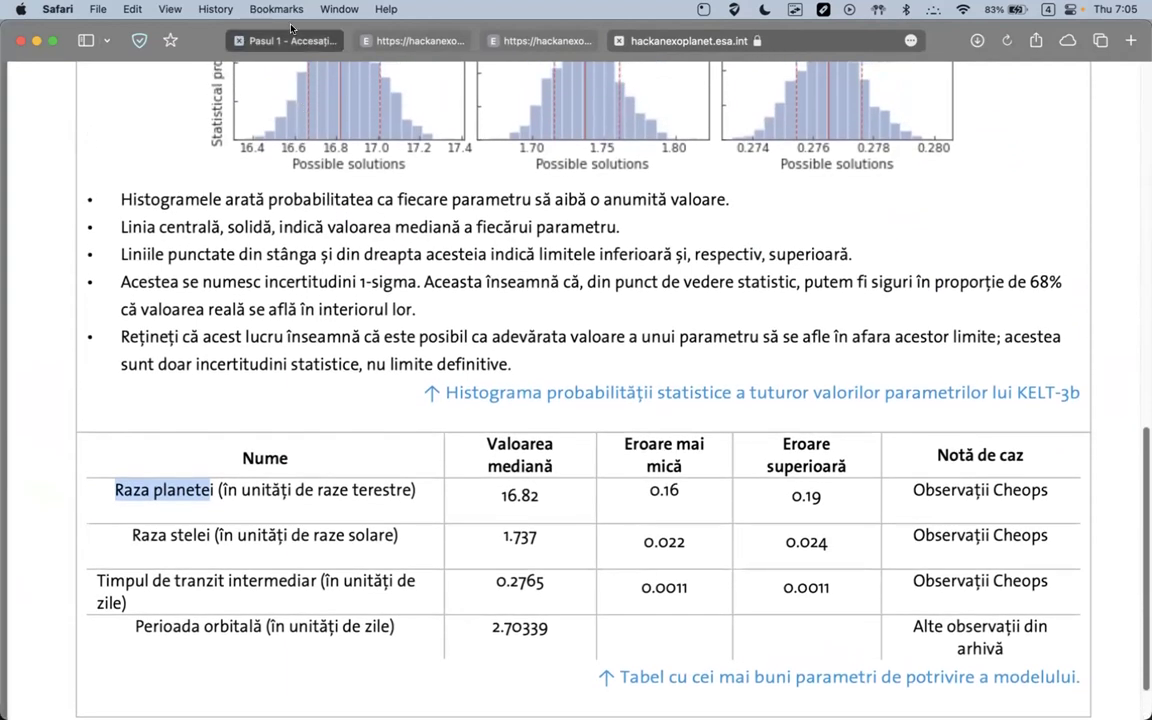
Continue the investigation from the guide's finished Step 1 to Step 2 on the exoplanet's size and view its introduction.
{"action": "left_click", "coordinate": [258, 36]}
{"action": "scroll", "coordinate": [300, 415], "scroll_direction": "down", "scroll_amount": 10}
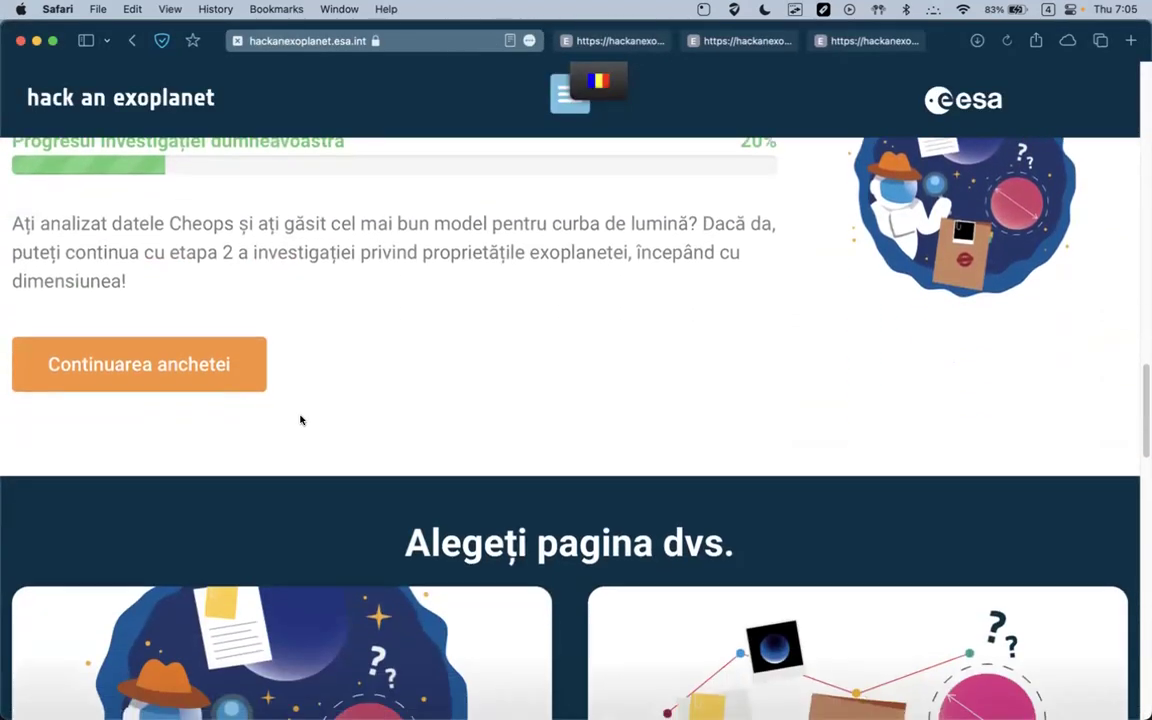
{"action": "left_click", "coordinate": [148, 356]}
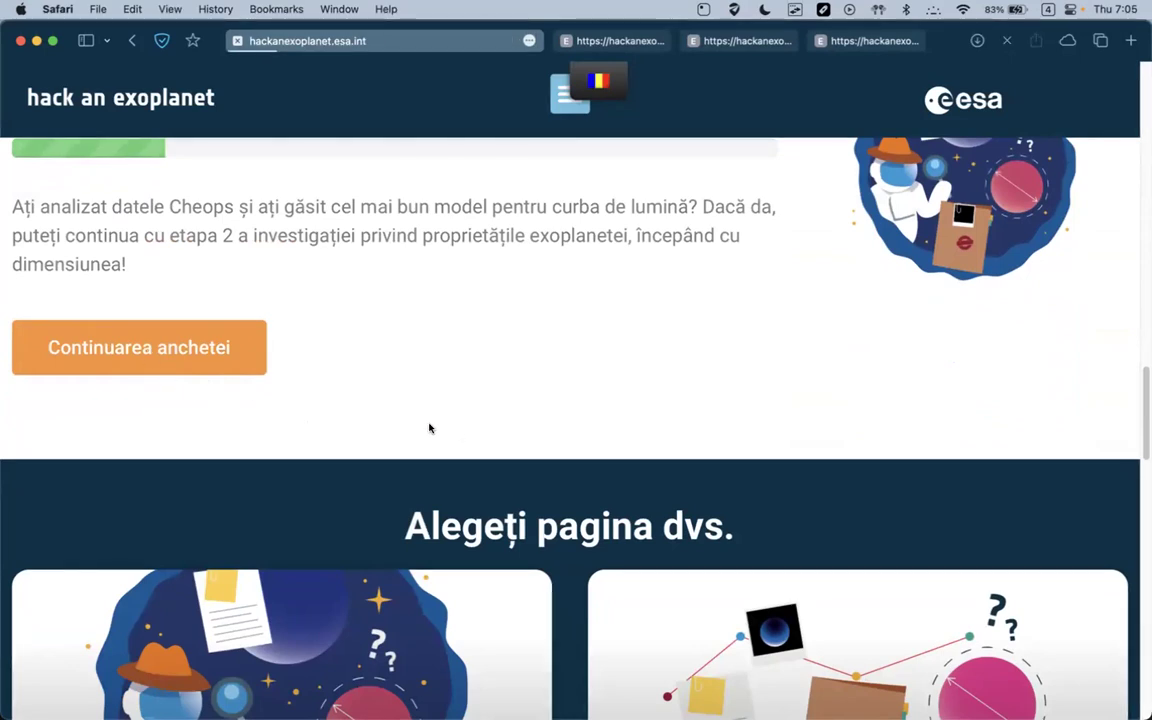
{"action": "scroll", "coordinate": [429, 427], "scroll_direction": "up", "scroll_amount": 3}
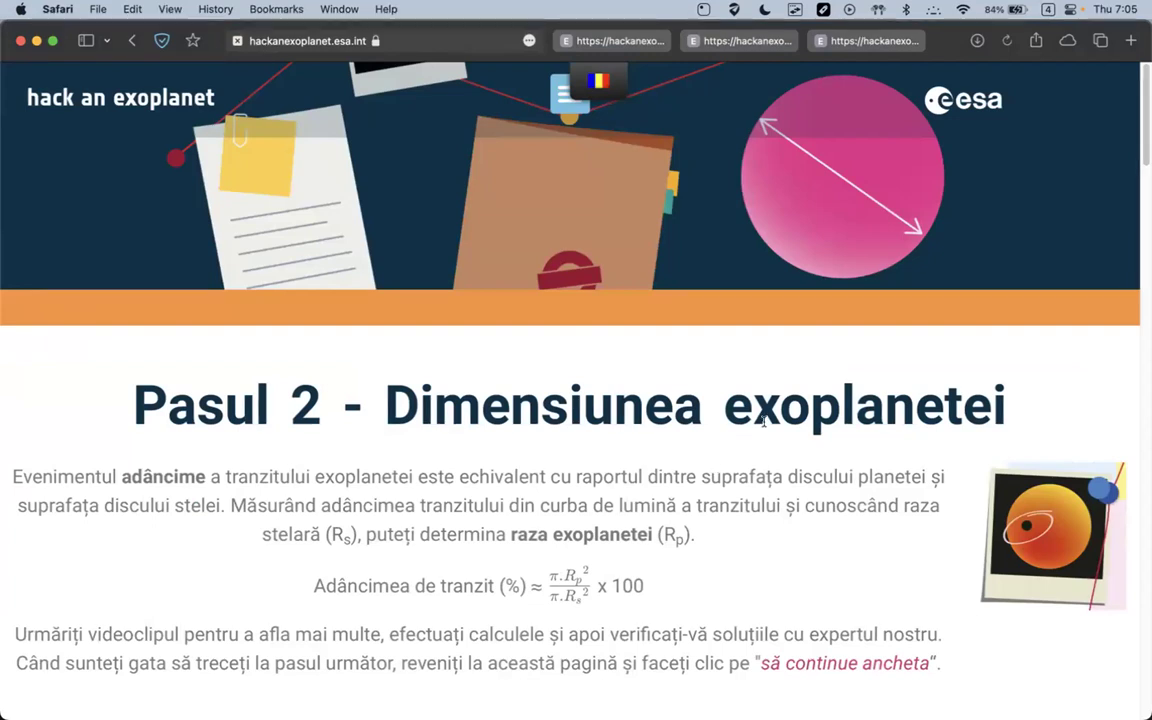
{"action": "scroll", "coordinate": [697, 416], "scroll_direction": "down", "scroll_amount": 2}
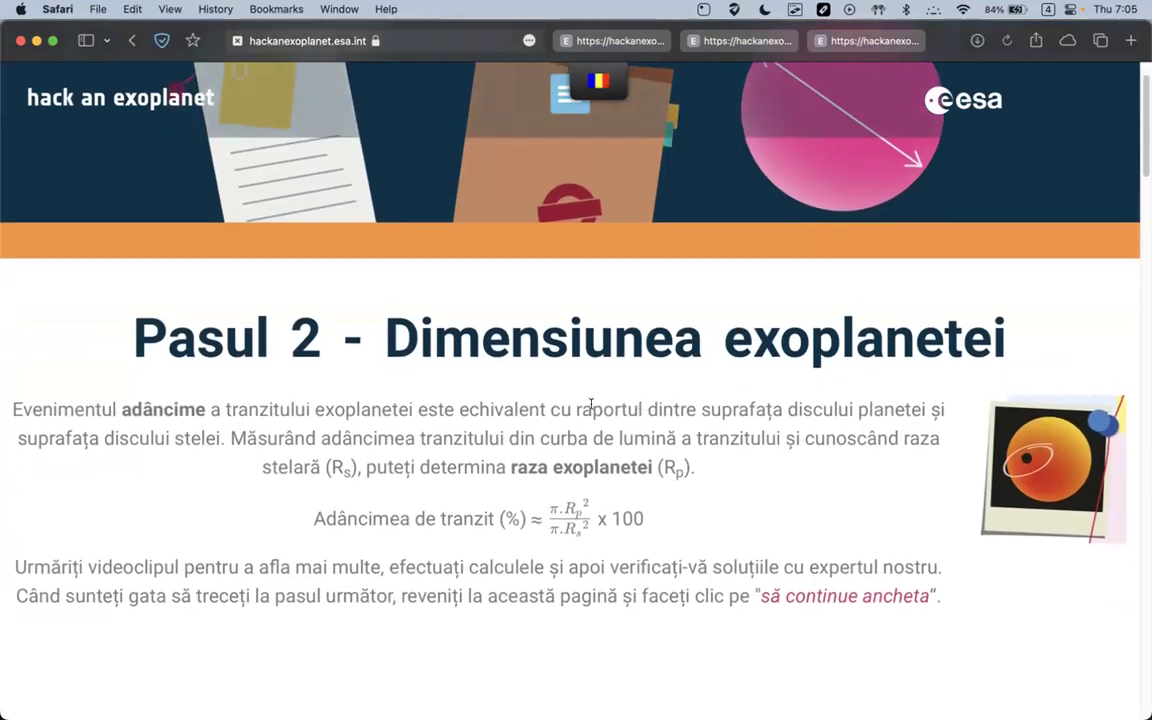
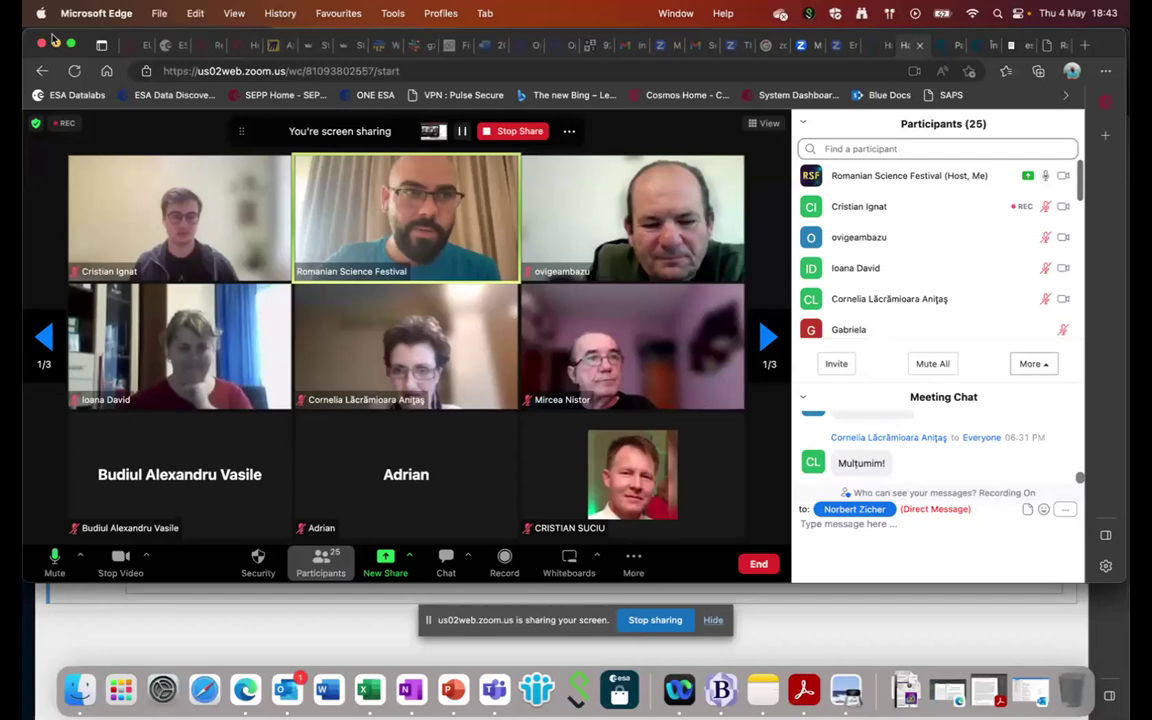
Minimise the Zoom meeting window, keep TOI-560c as the chosen exoplanet in the Jupyter notebook and view its transit light curve.
{"action": "left_click", "coordinate": [56, 45]}
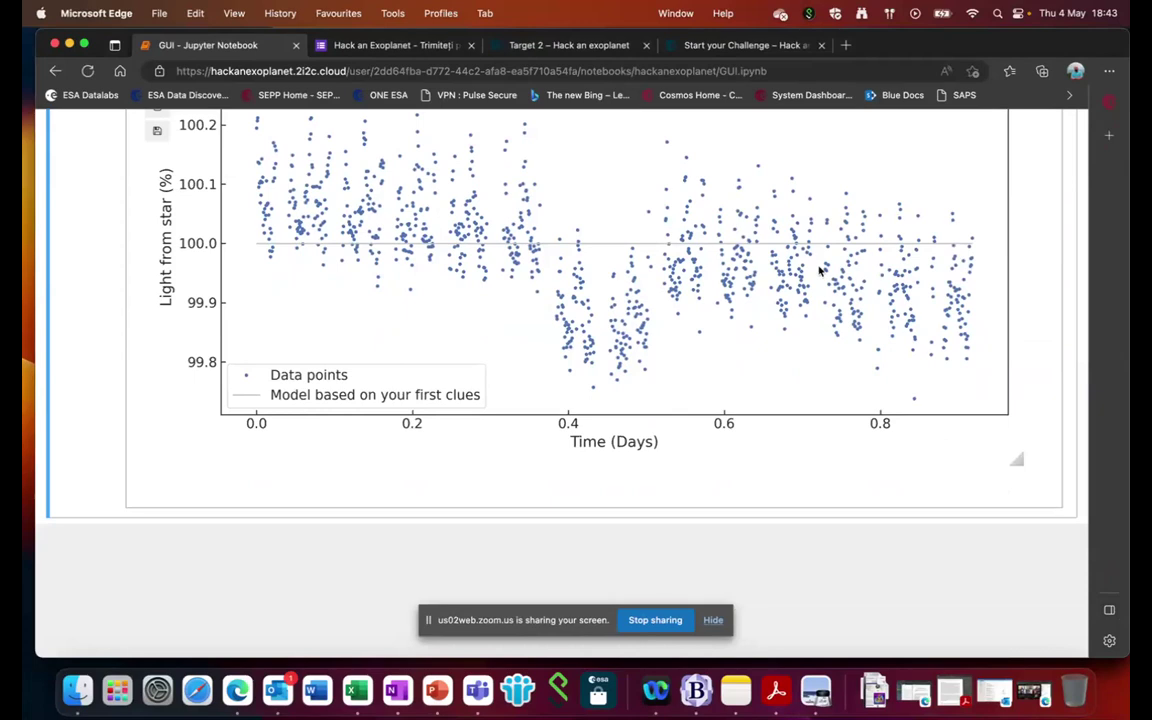
{"action": "scroll", "coordinate": [815, 280], "scroll_direction": "up", "scroll_amount": 5}
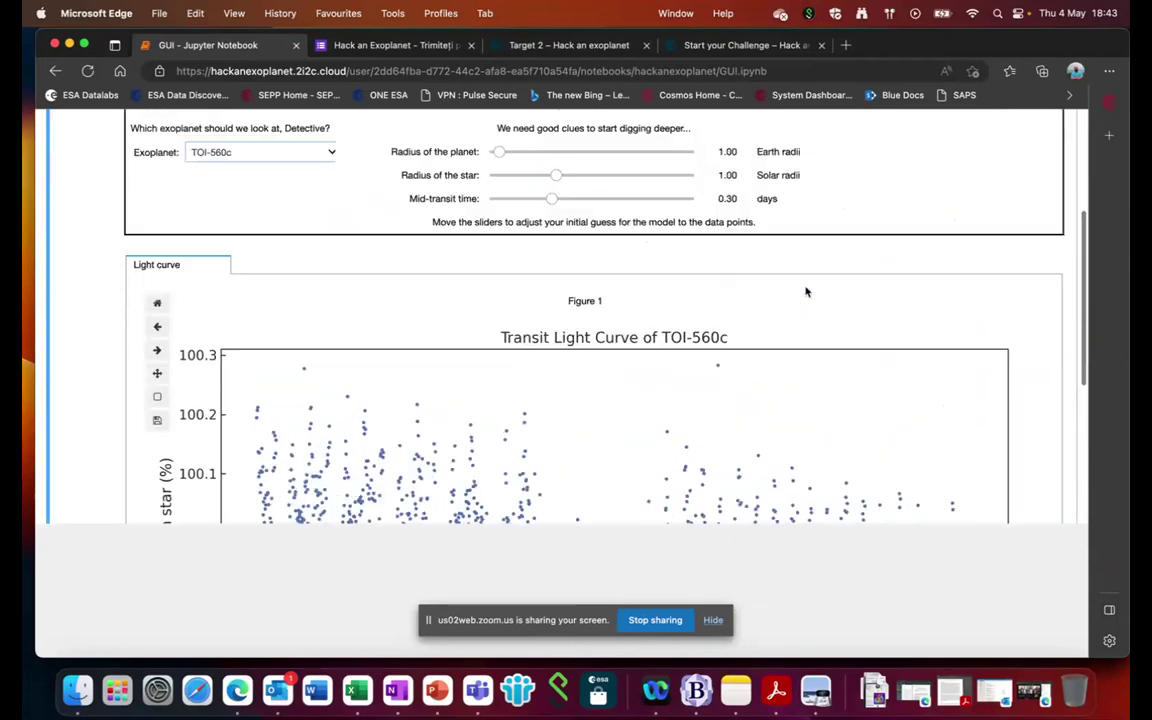
{"action": "scroll", "coordinate": [806, 291], "scroll_direction": "up", "scroll_amount": 3}
{"action": "left_click", "coordinate": [300, 338]}
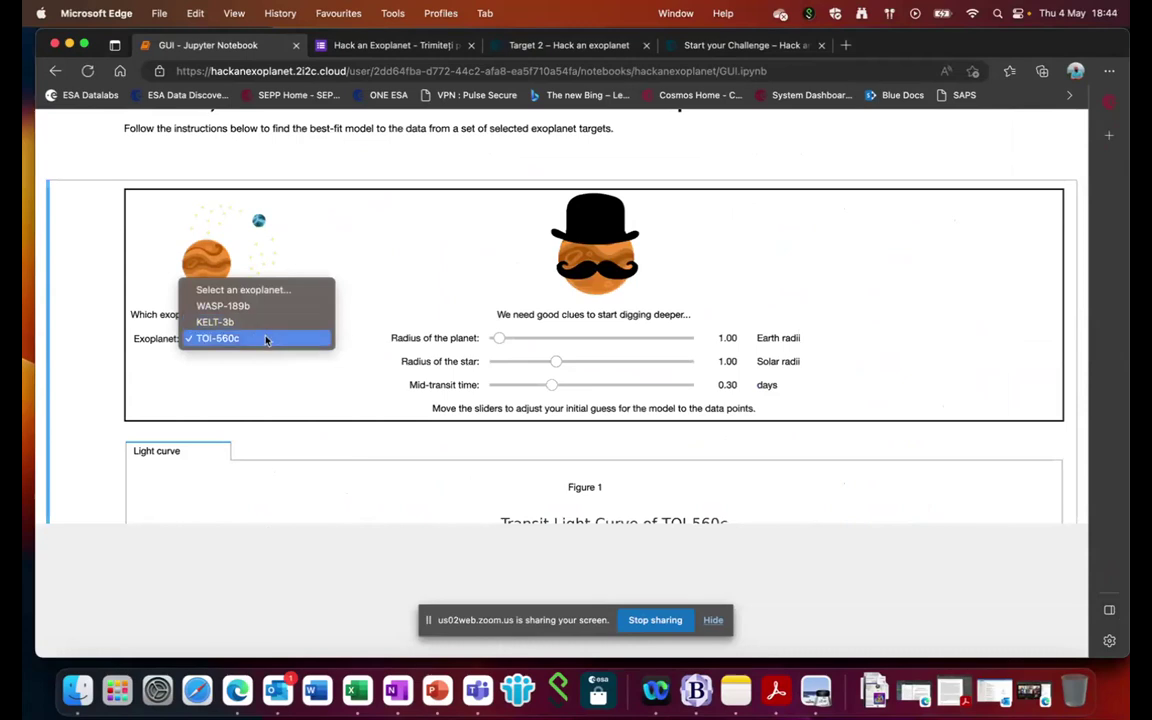
{"action": "left_click", "coordinate": [266, 338]}
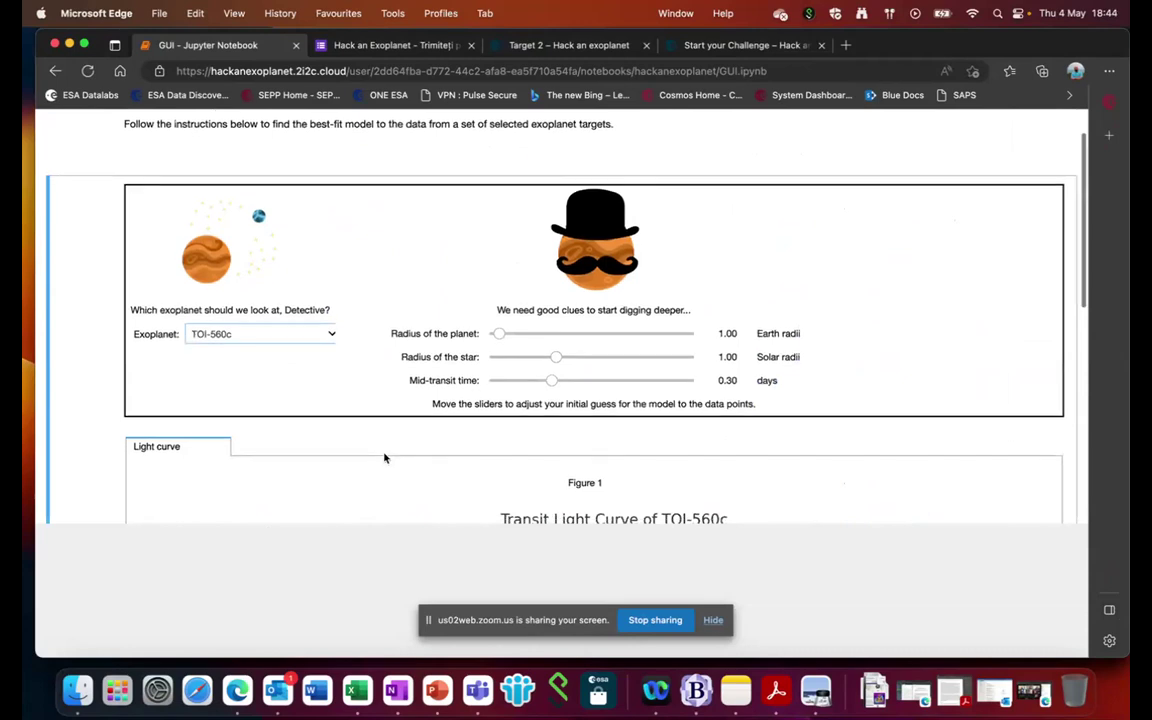
{"action": "scroll", "coordinate": [384, 457], "scroll_direction": "down", "scroll_amount": 5}
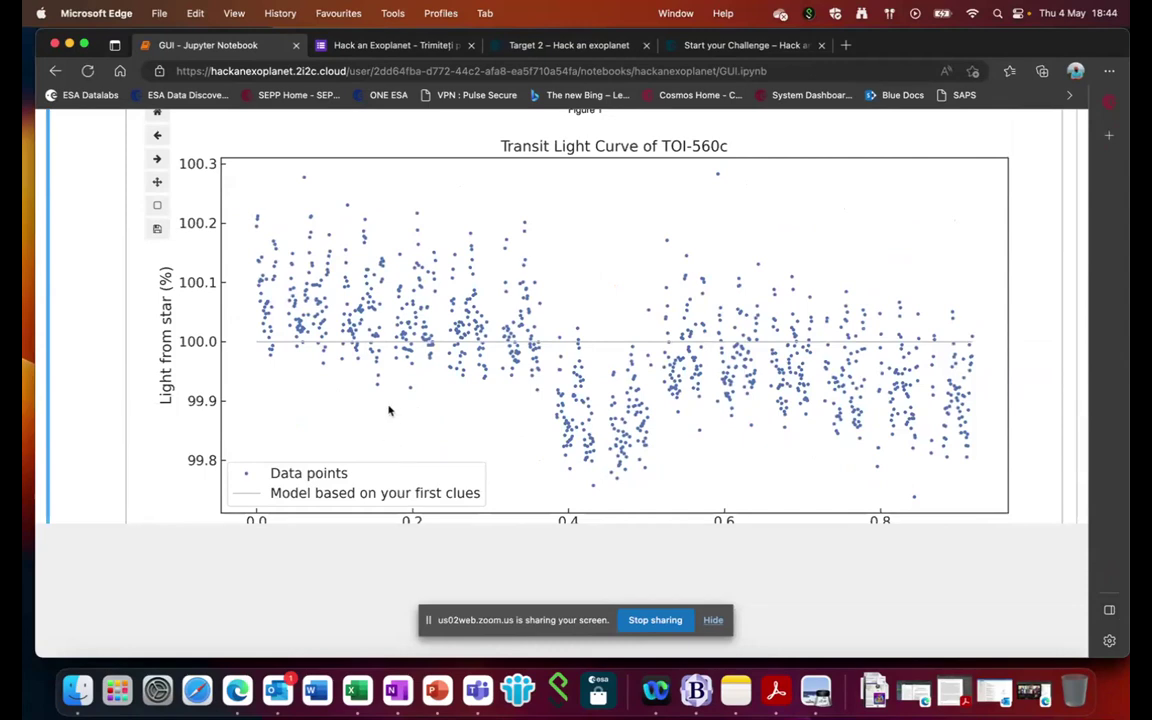
Set the TOI-560c initial guess to planet radius 5.10, star radius 1.20 and mid-transit time 0.50 days, and check the model curve.
{"action": "scroll", "coordinate": [386, 404], "scroll_direction": "up", "scroll_amount": 5}
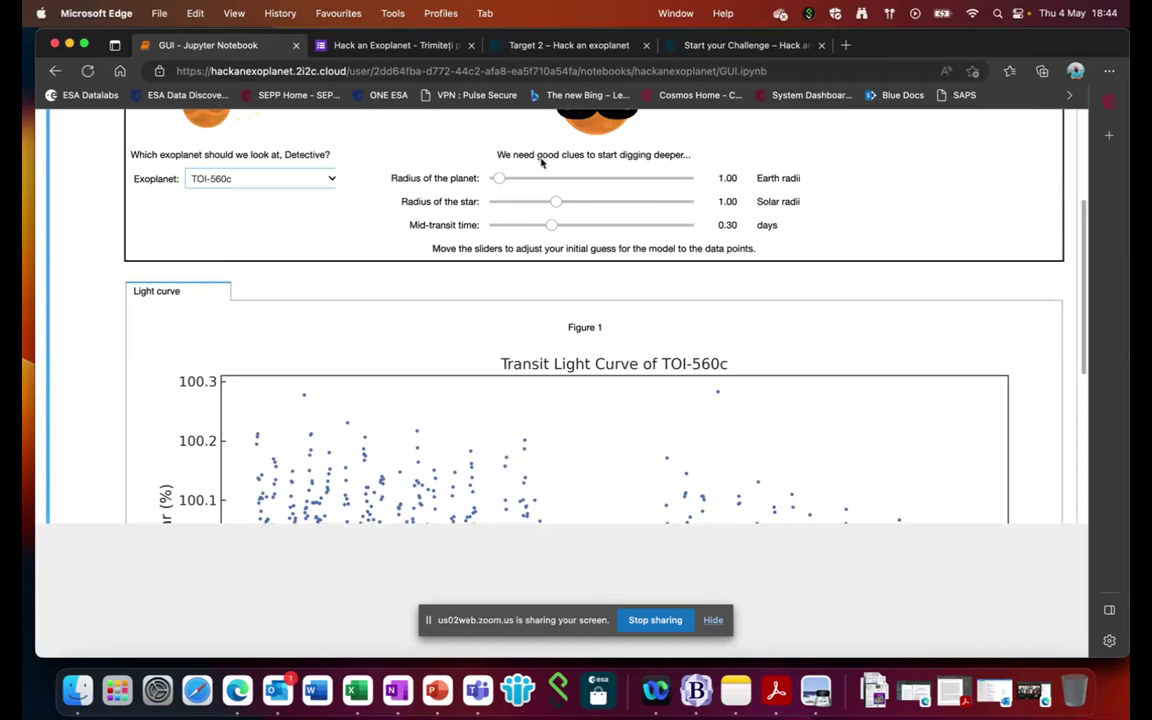
{"action": "left_click_drag", "start_coordinate": [503, 180], "coordinate": [591, 225]}
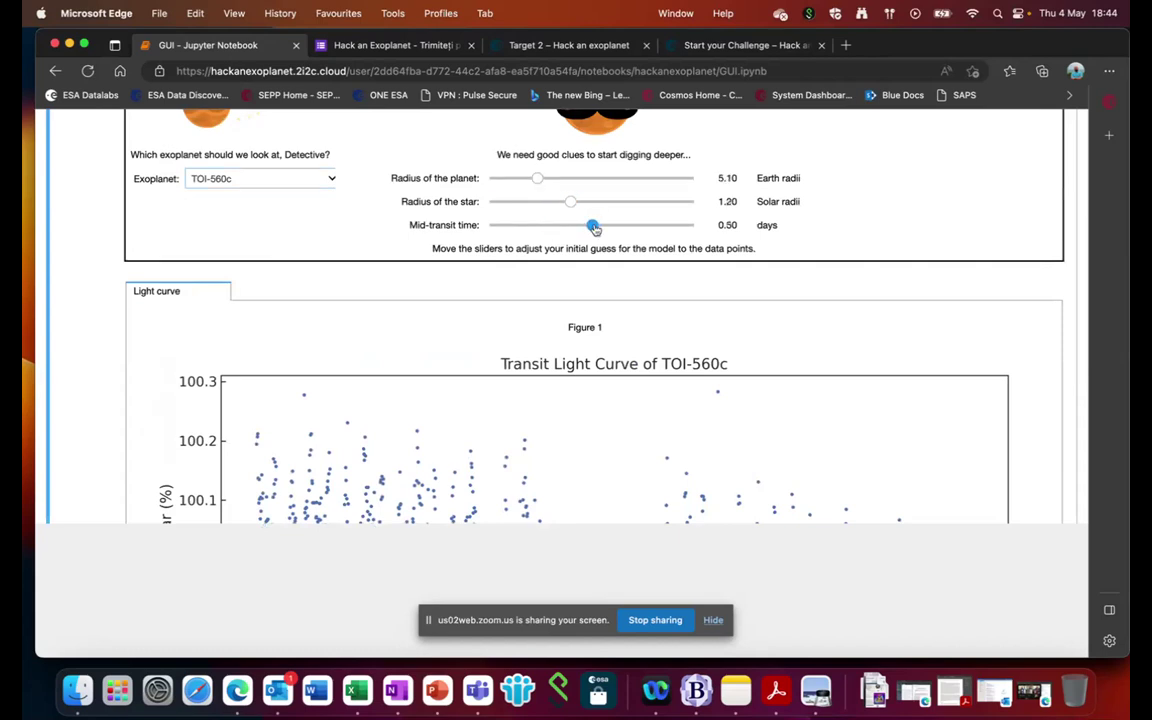
{"action": "scroll", "coordinate": [595, 230], "scroll_direction": "down", "scroll_amount": 2}
{"action": "scroll", "coordinate": [595, 230], "scroll_direction": "down", "scroll_amount": 5}
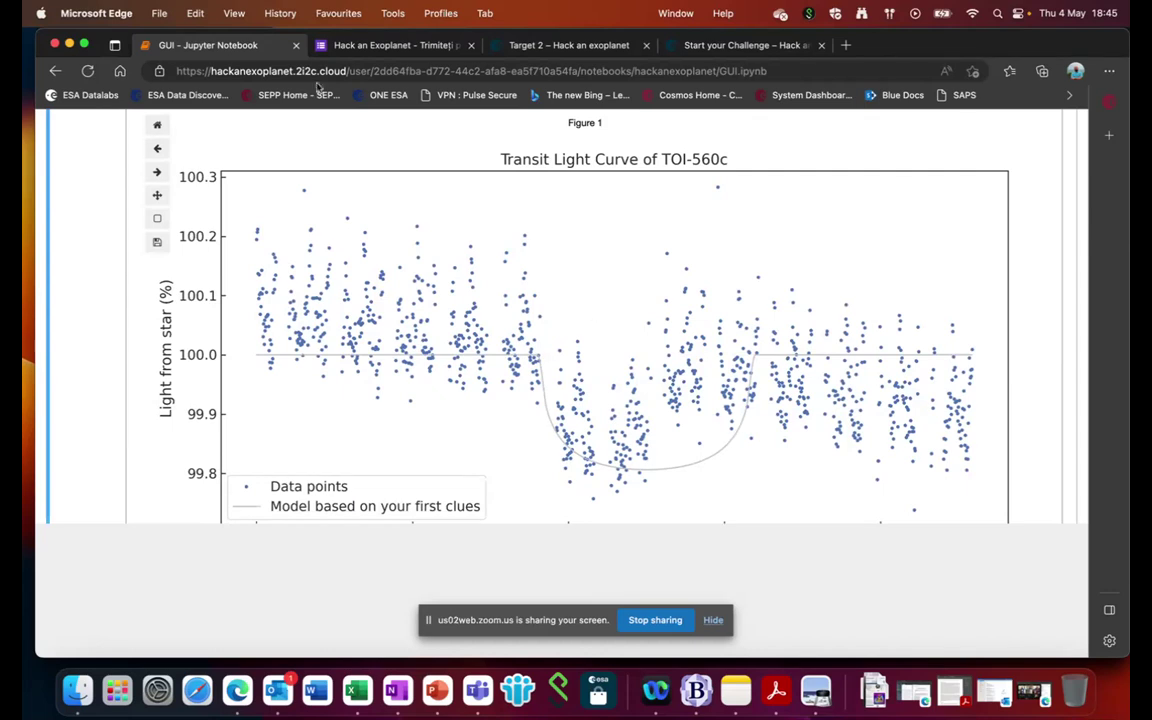
Switch to the Google Forms project submission form and examine the journal template's abstract, analysis and conclusion sections and the form's introduction.
{"action": "key", "text": "ctrl+Tab"}
{"action": "scroll", "coordinate": [435, 287], "scroll_direction": "down", "scroll_amount": 3}
{"action": "scroll", "coordinate": [435, 287], "scroll_direction": "down", "scroll_amount": 5}
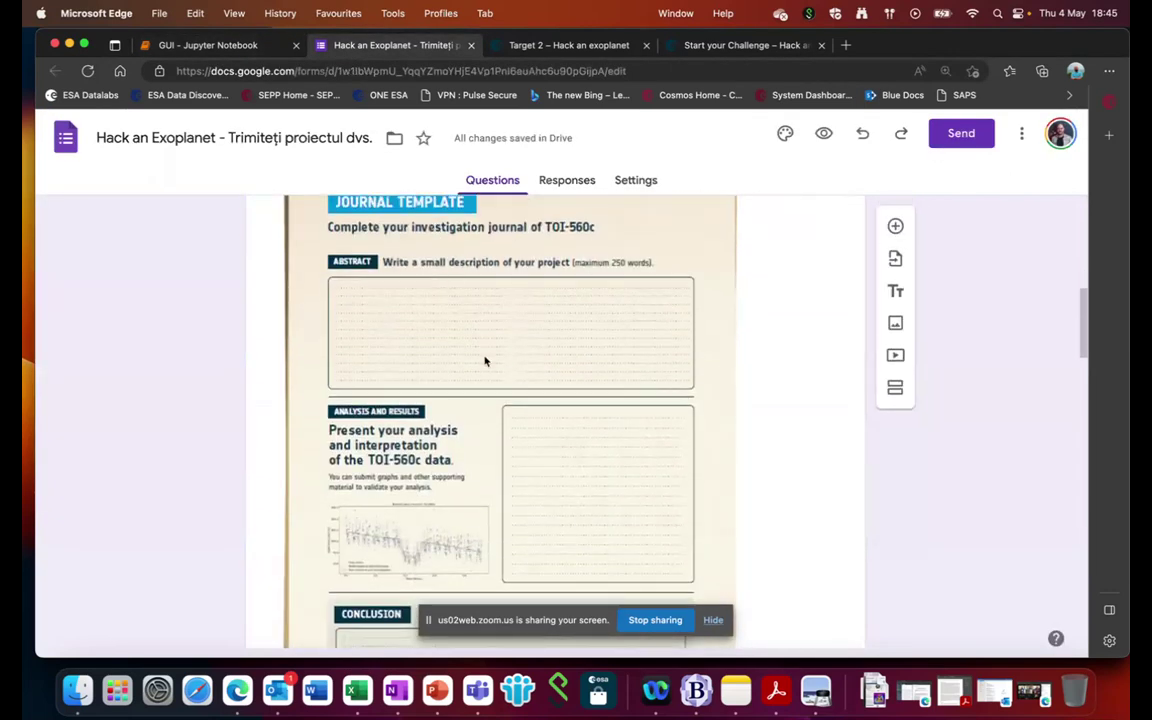
{"action": "scroll", "coordinate": [484, 361], "scroll_direction": "down", "scroll_amount": 1}
{"action": "scroll", "coordinate": [484, 361], "scroll_direction": "up", "scroll_amount": 4}
{"action": "scroll", "coordinate": [485, 361], "scroll_direction": "down", "scroll_amount": 2}
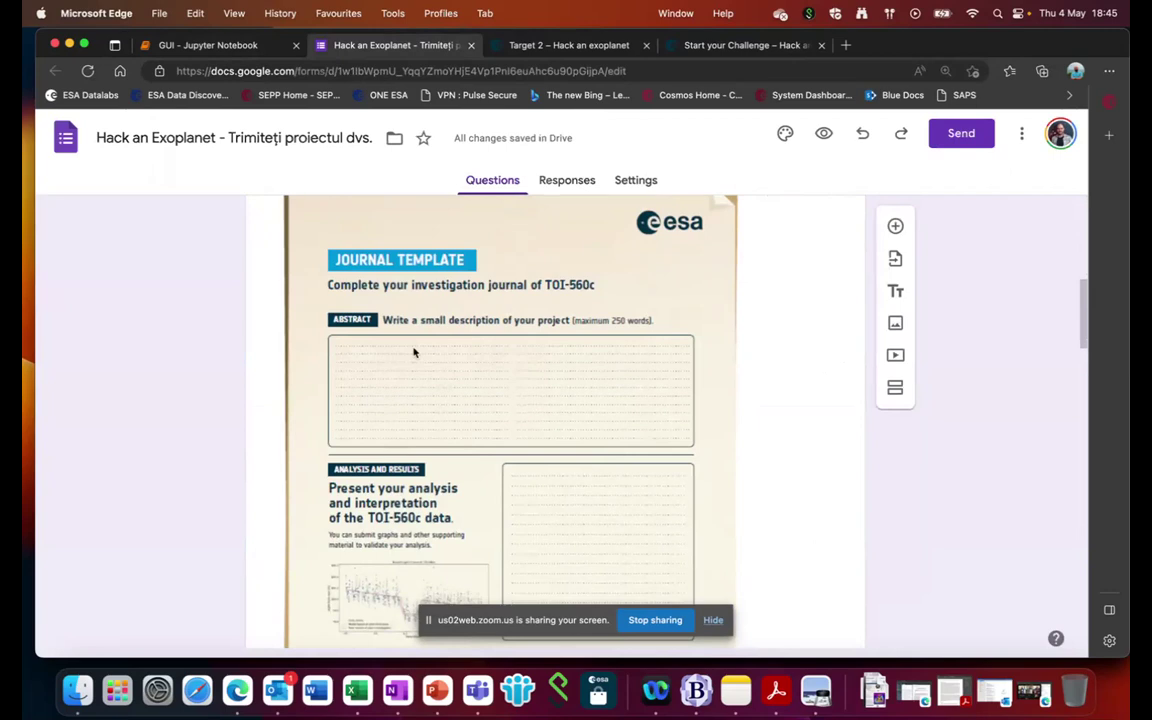
{"action": "scroll", "coordinate": [414, 352], "scroll_direction": "down", "scroll_amount": 3}
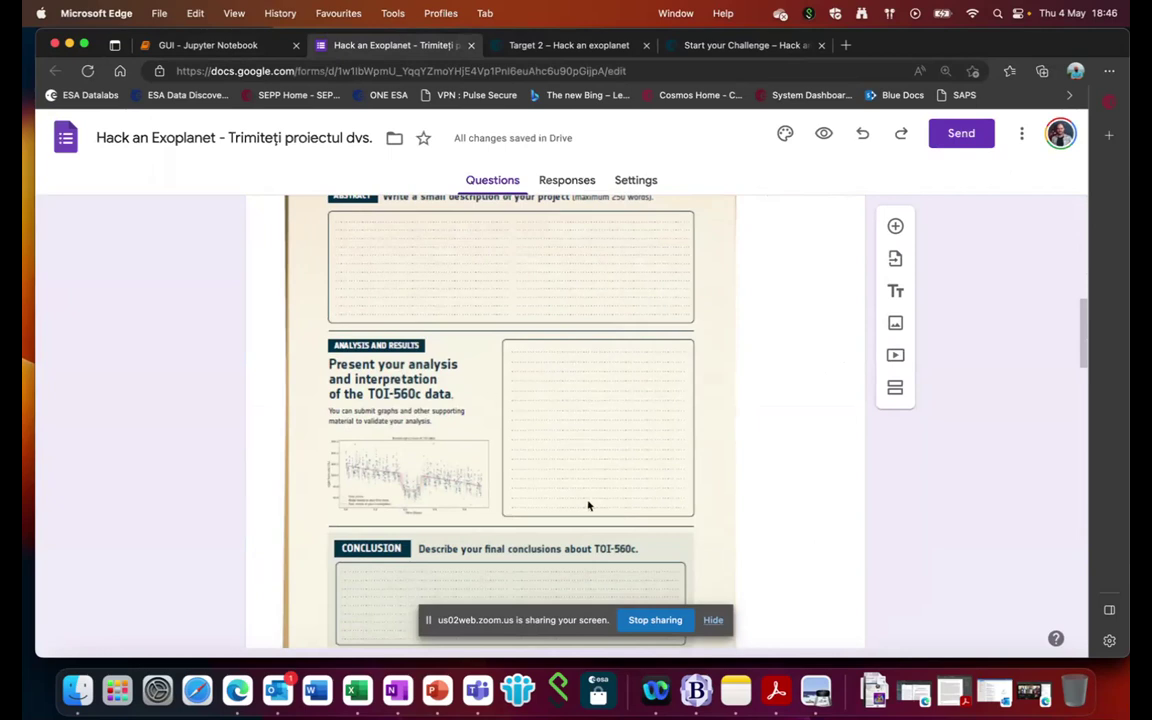
{"action": "scroll", "coordinate": [588, 505], "scroll_direction": "down", "scroll_amount": 2}
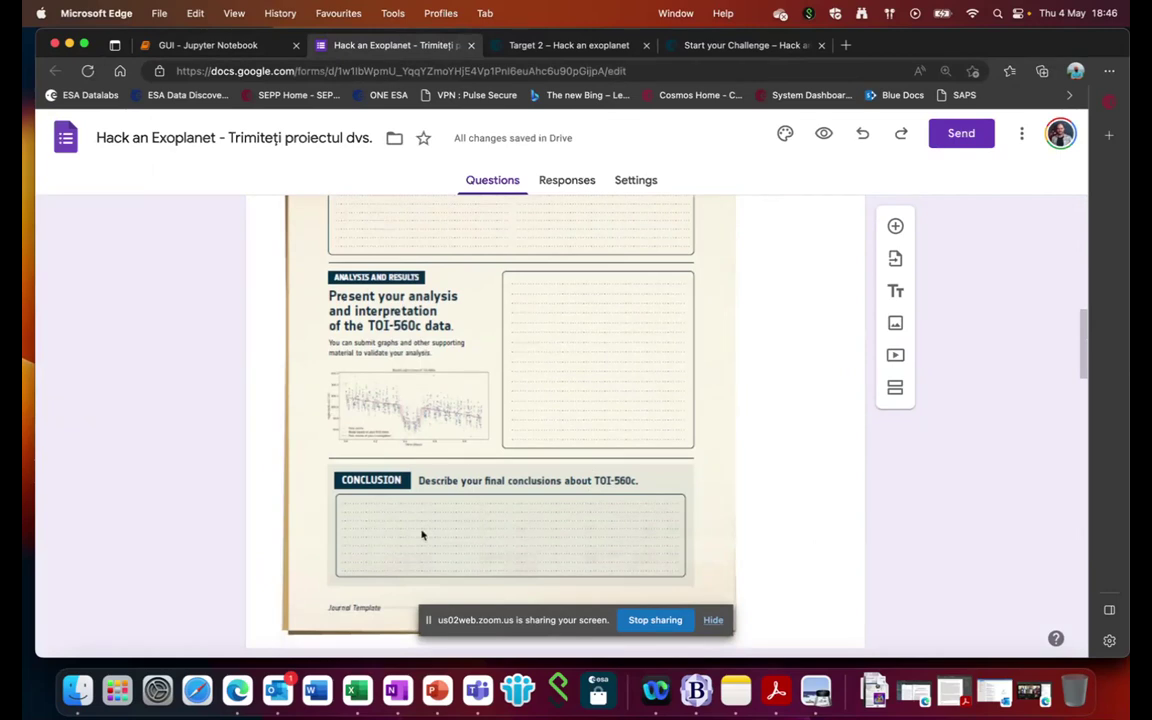
{"action": "scroll", "coordinate": [421, 535], "scroll_direction": "up", "scroll_amount": 3}
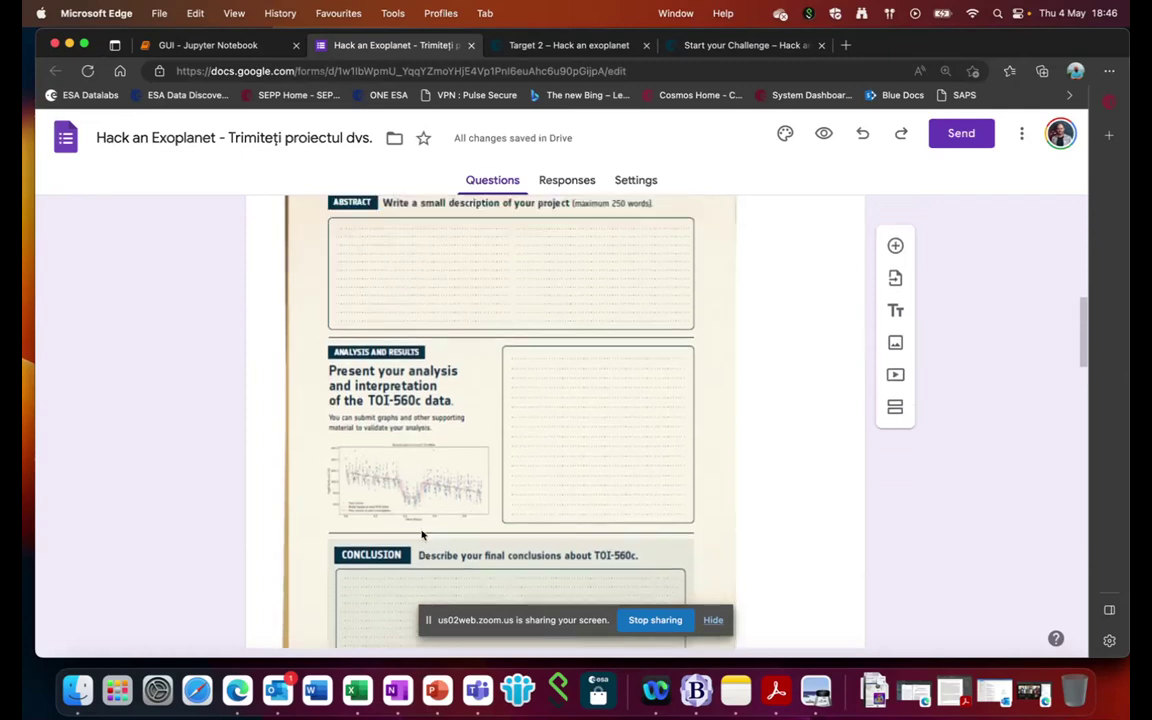
{"action": "scroll", "coordinate": [421, 535], "scroll_direction": "up", "scroll_amount": 10}
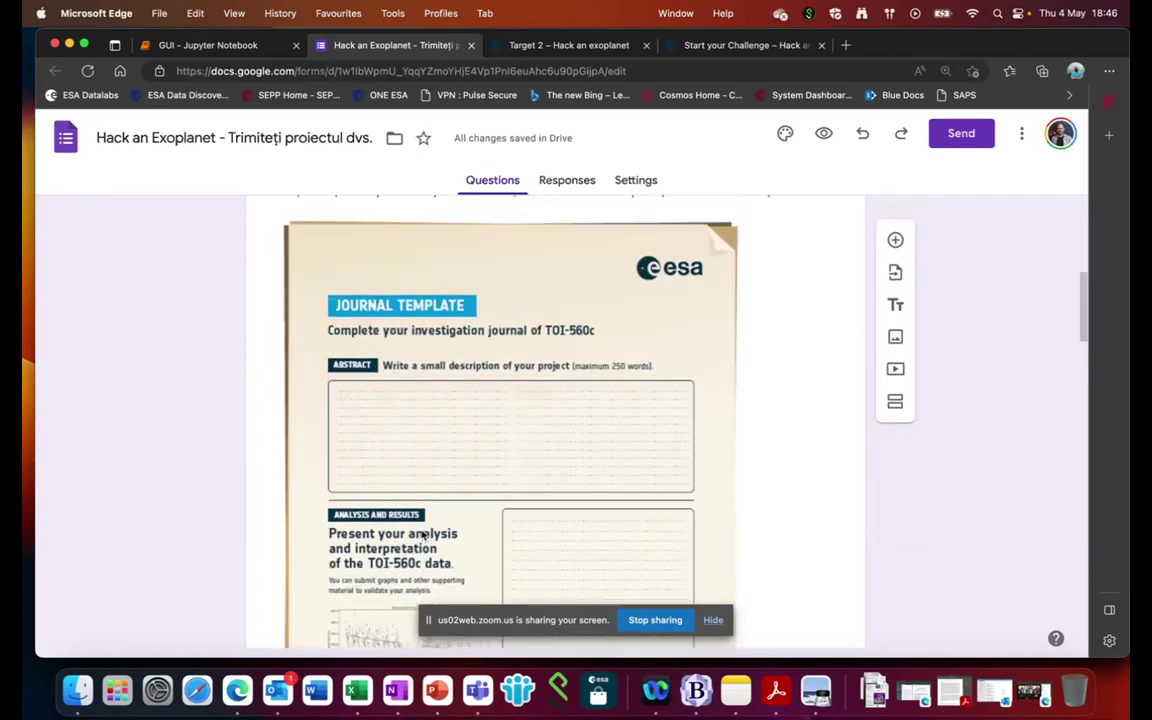
{"action": "scroll", "coordinate": [421, 530], "scroll_direction": "up", "scroll_amount": 2}
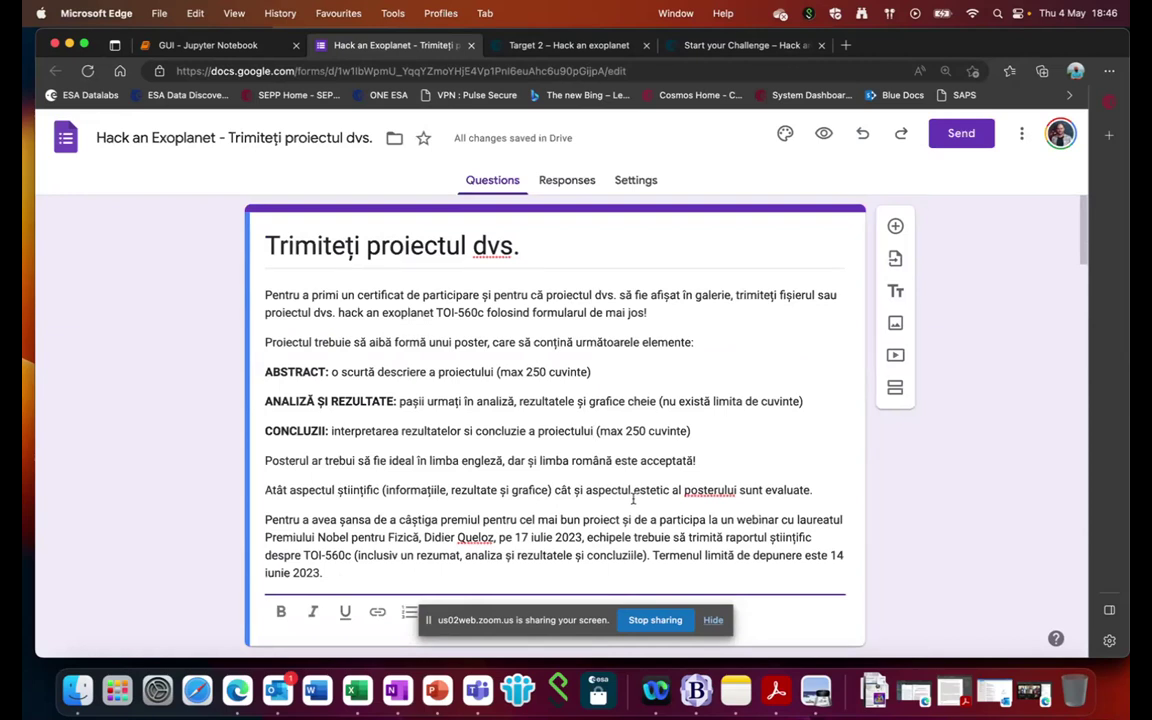
Go through the TOI-560c sample poster in the form once more, and return to the submission requirements and deadline.
{"action": "scroll", "coordinate": [633, 500], "scroll_direction": "down", "scroll_amount": 10}
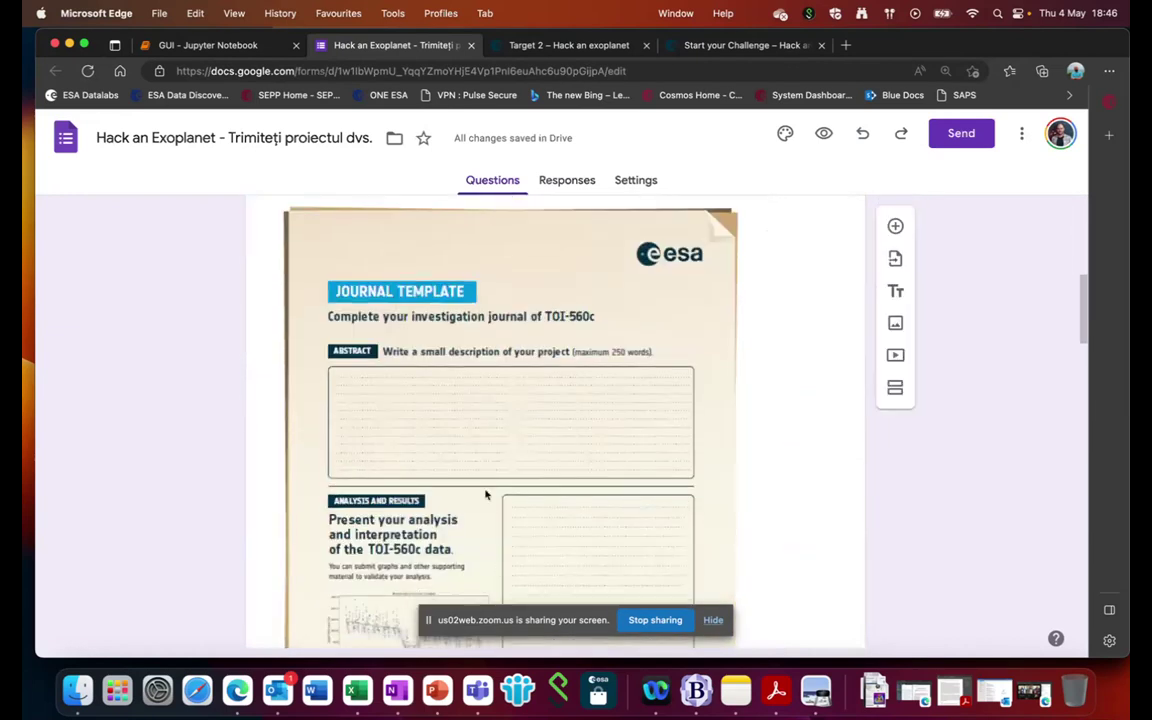
{"action": "scroll", "coordinate": [486, 494], "scroll_direction": "down", "scroll_amount": 3}
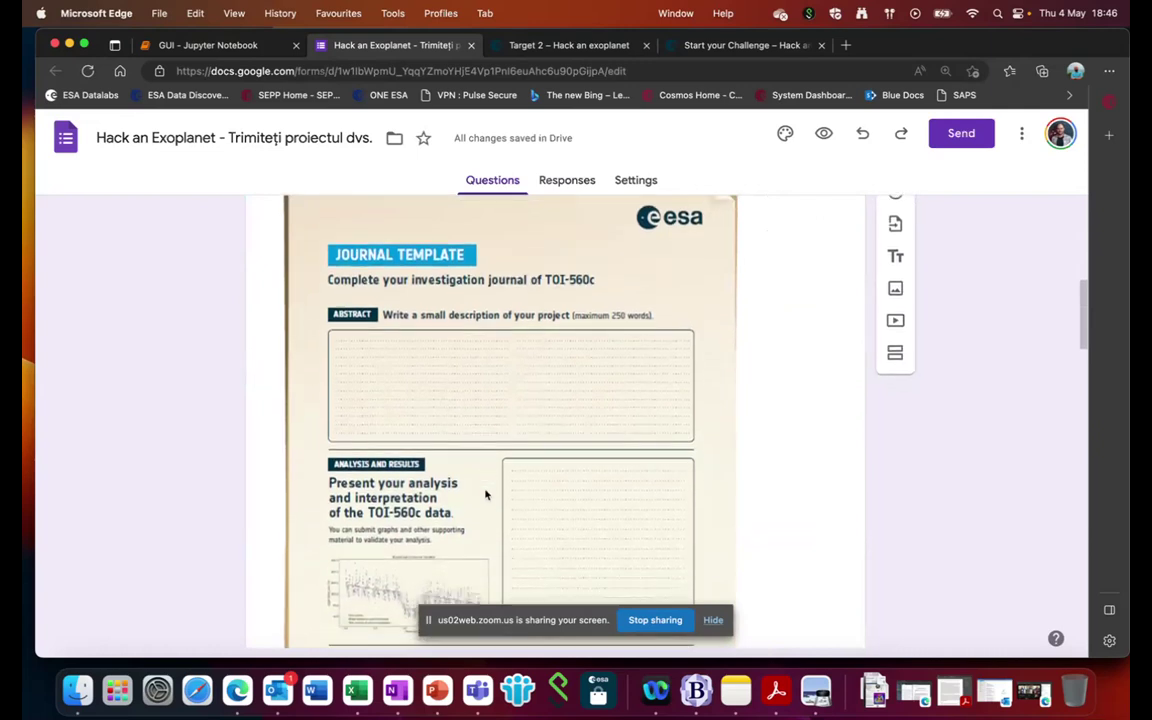
{"action": "scroll", "coordinate": [486, 494], "scroll_direction": "down", "scroll_amount": 3}
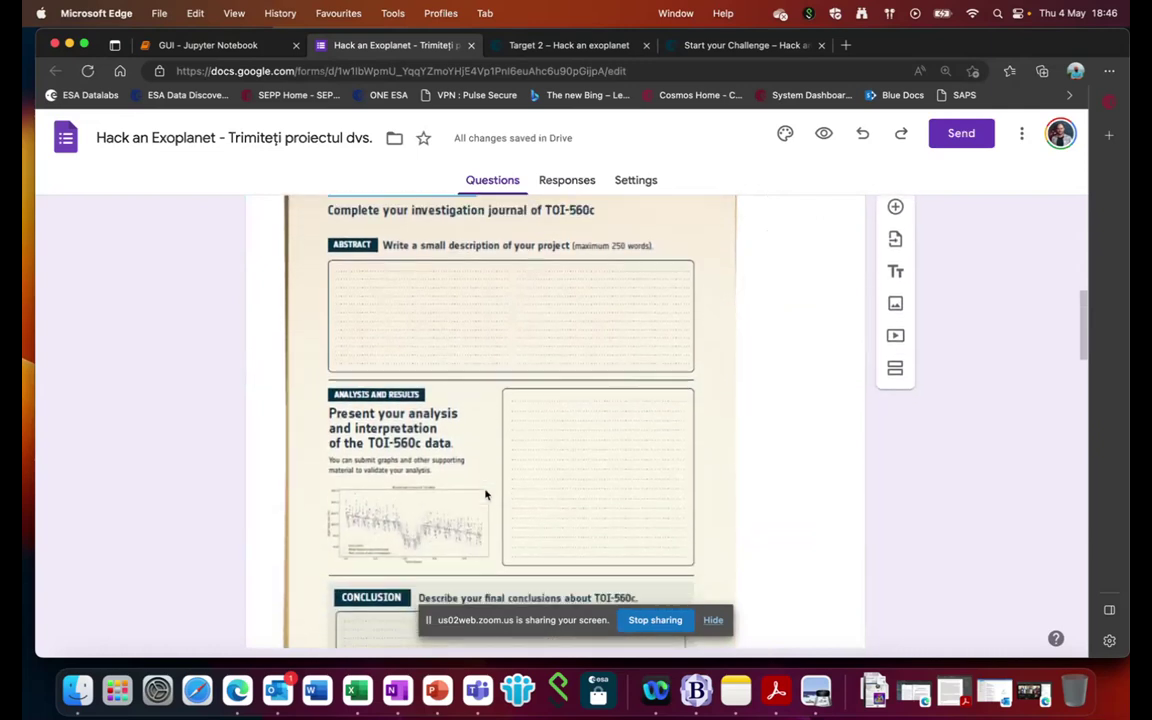
{"action": "scroll", "coordinate": [486, 494], "scroll_direction": "down", "scroll_amount": 2}
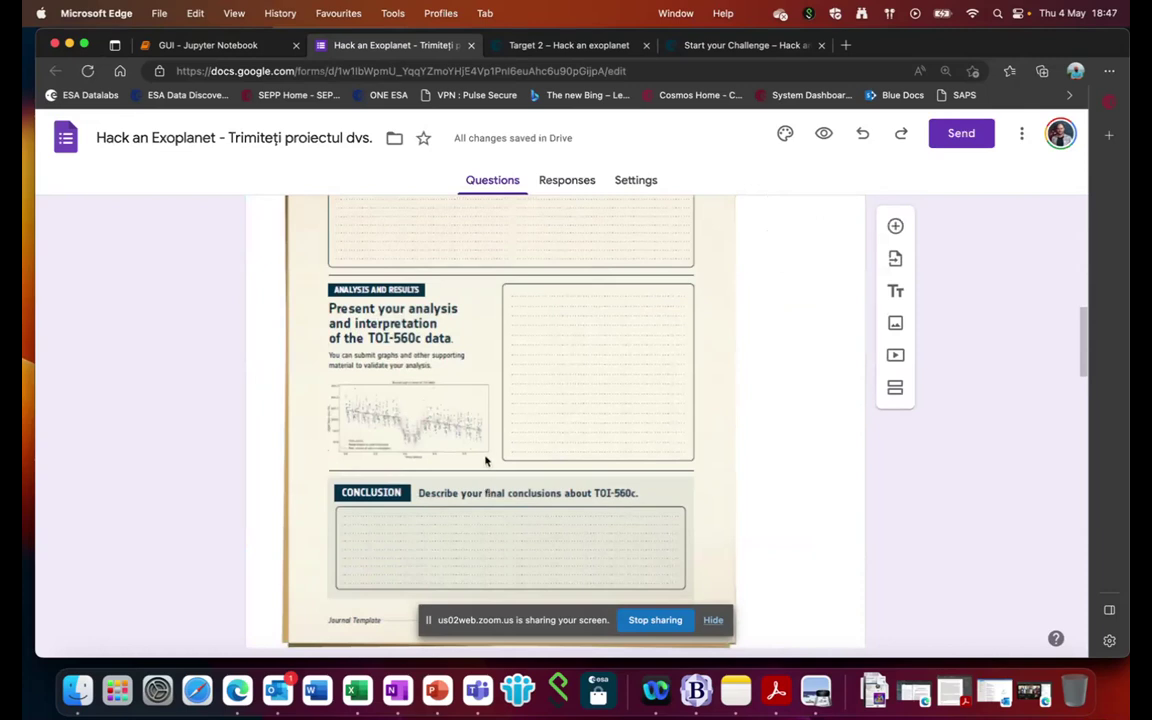
{"action": "scroll", "coordinate": [486, 461], "scroll_direction": "up", "scroll_amount": 3}
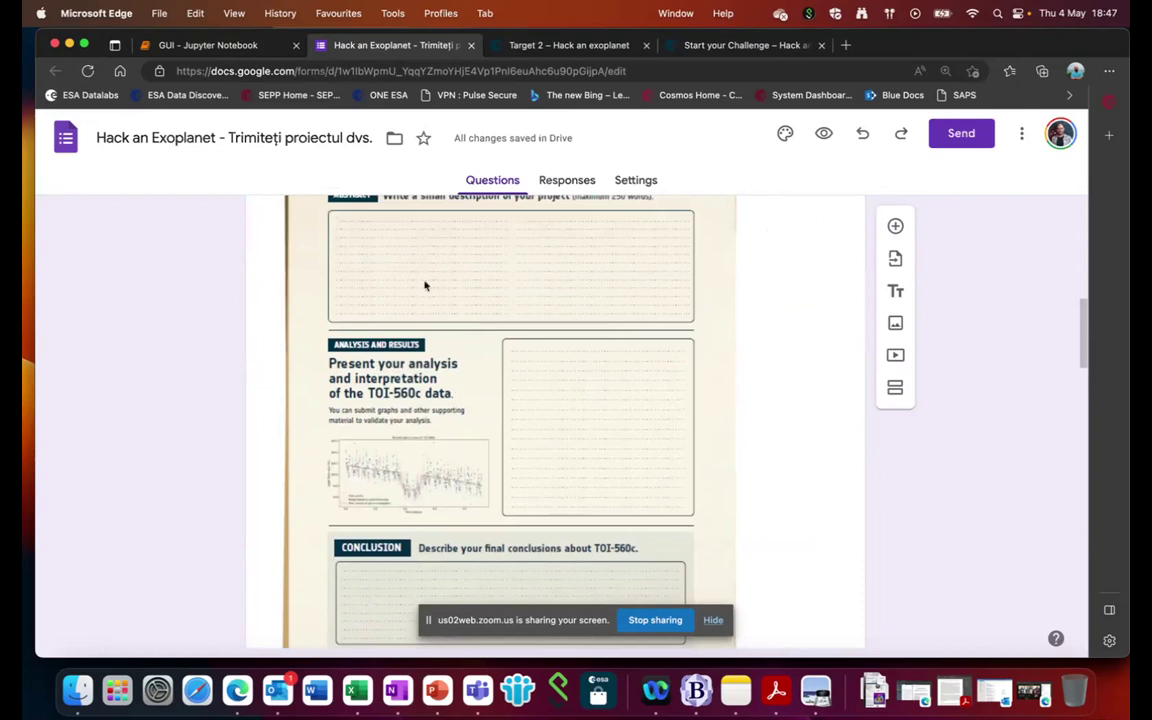
{"action": "scroll", "coordinate": [424, 286], "scroll_direction": "up", "scroll_amount": 10}
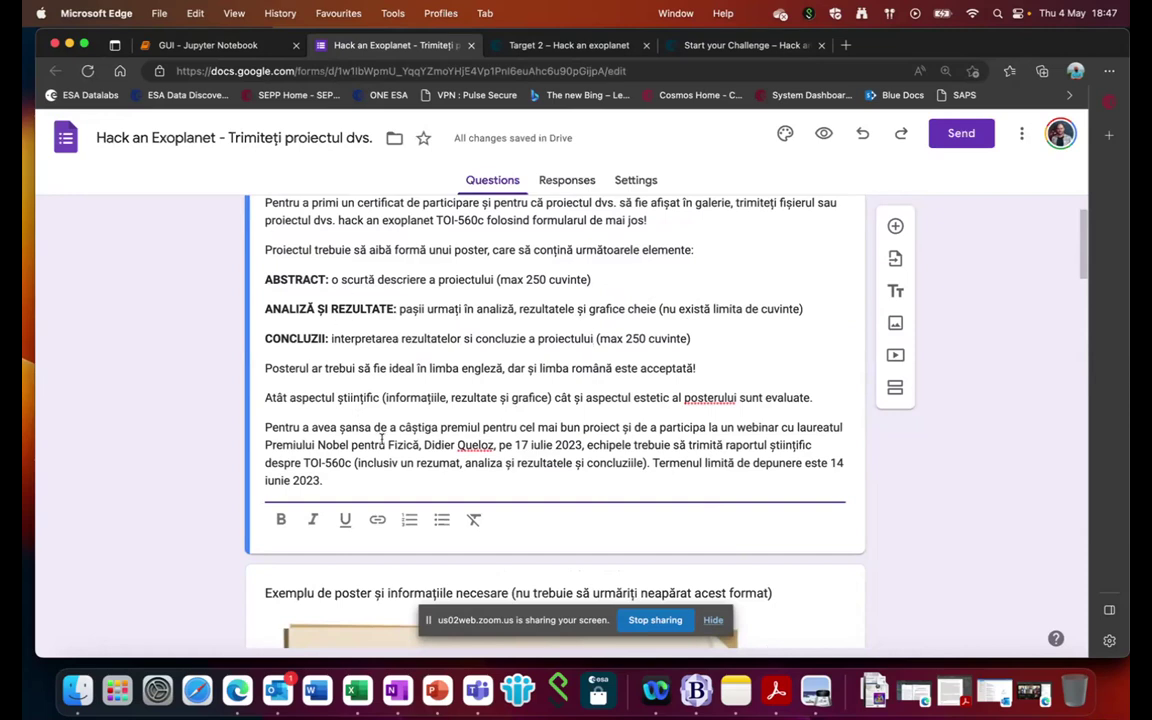
{"action": "scroll", "coordinate": [381, 440], "scroll_direction": "up", "scroll_amount": 2}
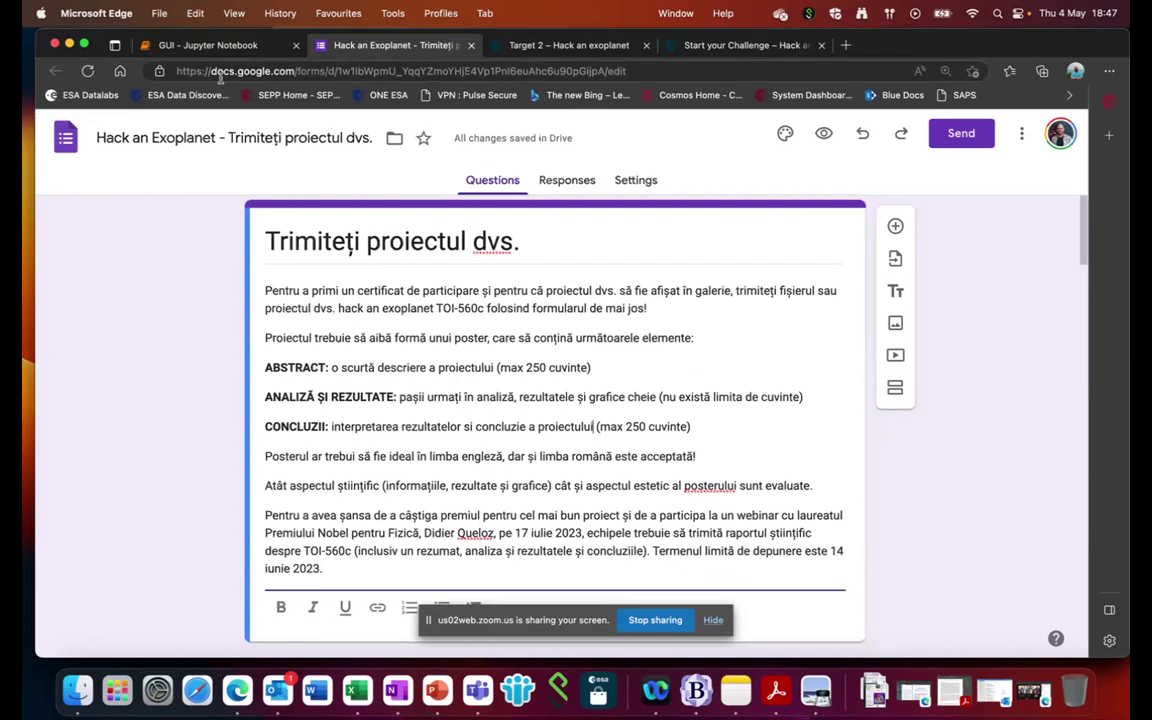
Shift the browser window slightly and stop sharing the screen in the Zoom meeting.
{"action": "mouse_move", "coordinate": [895, 36]}
{"action": "left_mouse_down"}
{"action": "mouse_move", "coordinate": [945, 36]}
{"action": "mouse_move", "coordinate": [950, 160]}
{"action": "mouse_move", "coordinate": [918, 36]}
{"action": "left_mouse_up"}
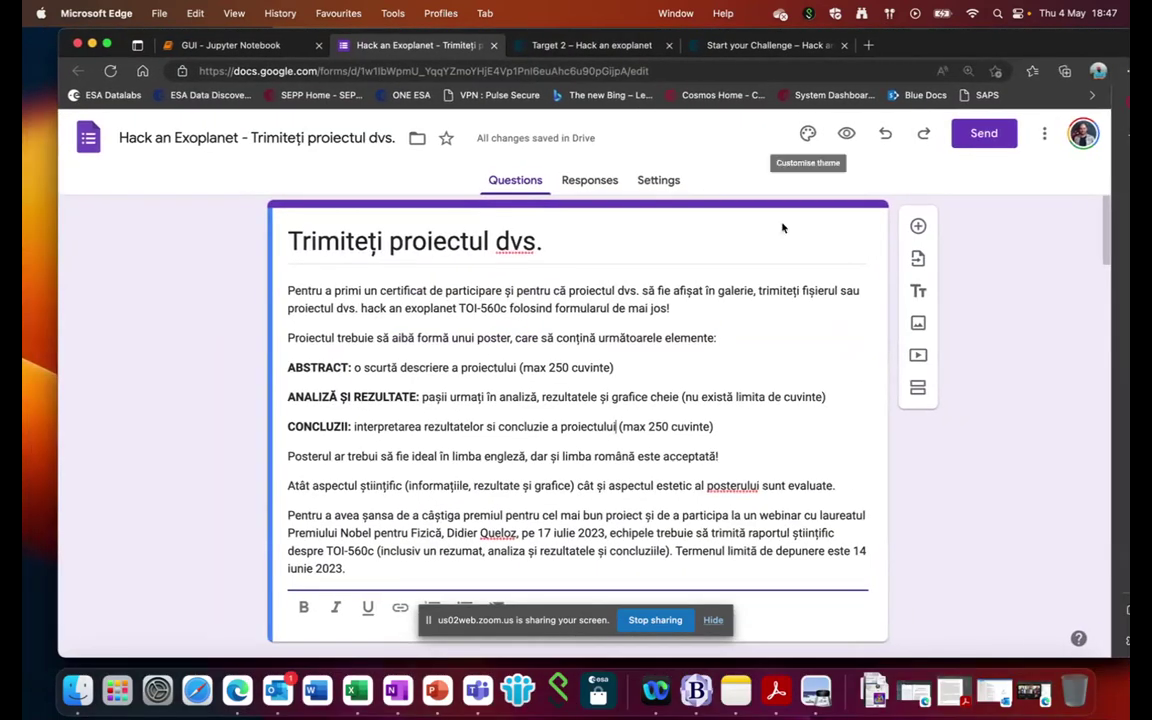
{"action": "left_click", "coordinate": [653, 621]}
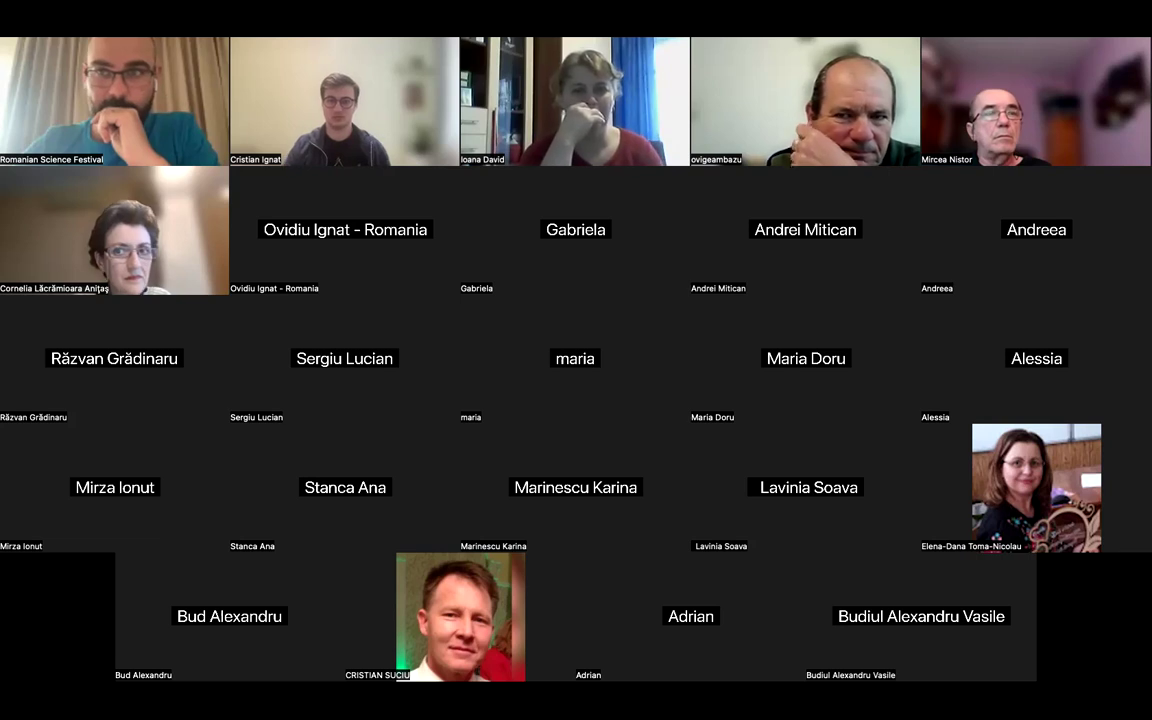